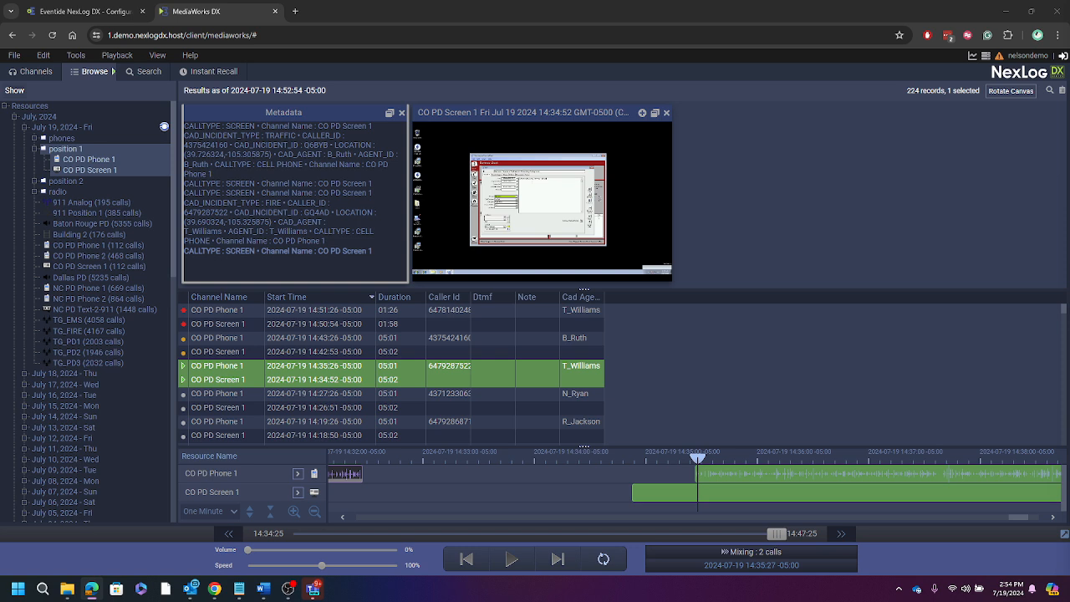
Step: Switch the MediaWorks display theme to Classic
{"action": "left_click", "coordinate": [162, 56]}
{"action": "mouse_move", "coordinate": [165, 71]}
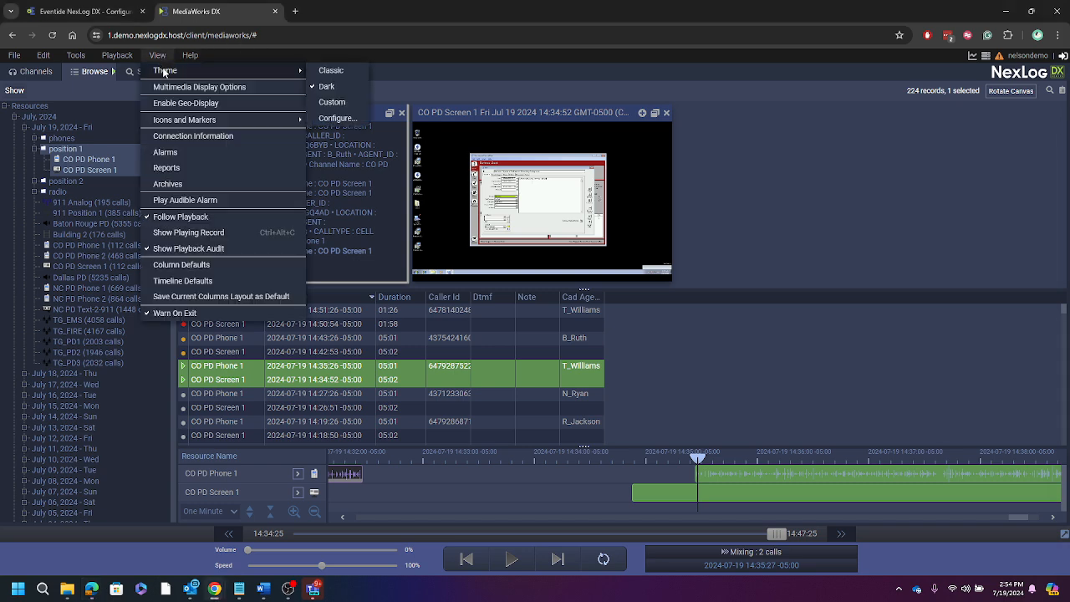
{"action": "left_click", "coordinate": [332, 71]}
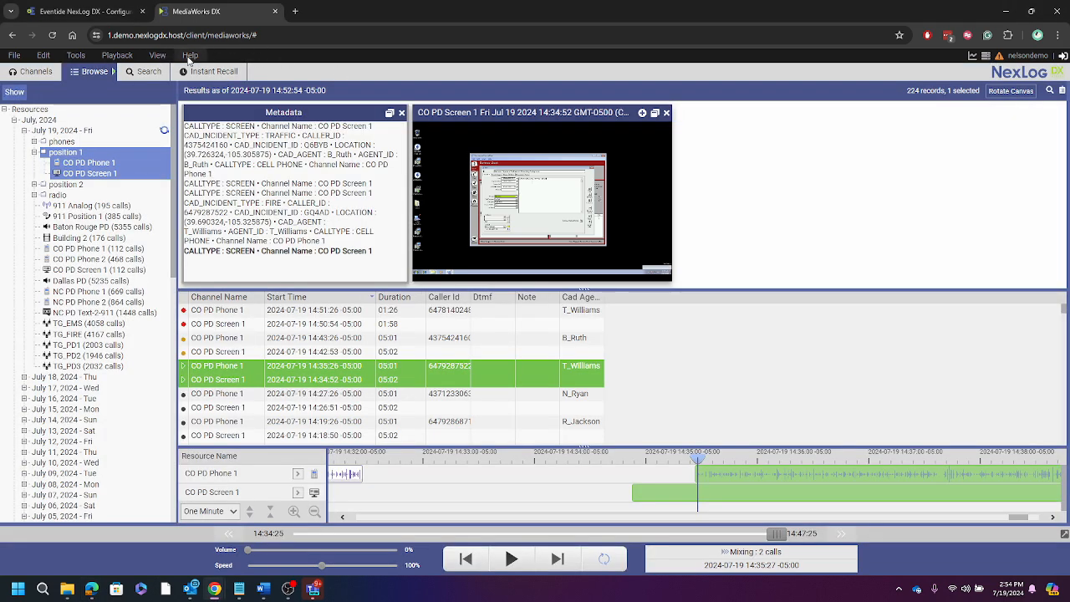
Step: Switch the display theme back to Dark
{"action": "left_click", "coordinate": [161, 56]}
{"action": "left_click", "coordinate": [190, 66]}
{"action": "left_click", "coordinate": [157, 55]}
{"action": "mouse_move", "coordinate": [167, 70]}
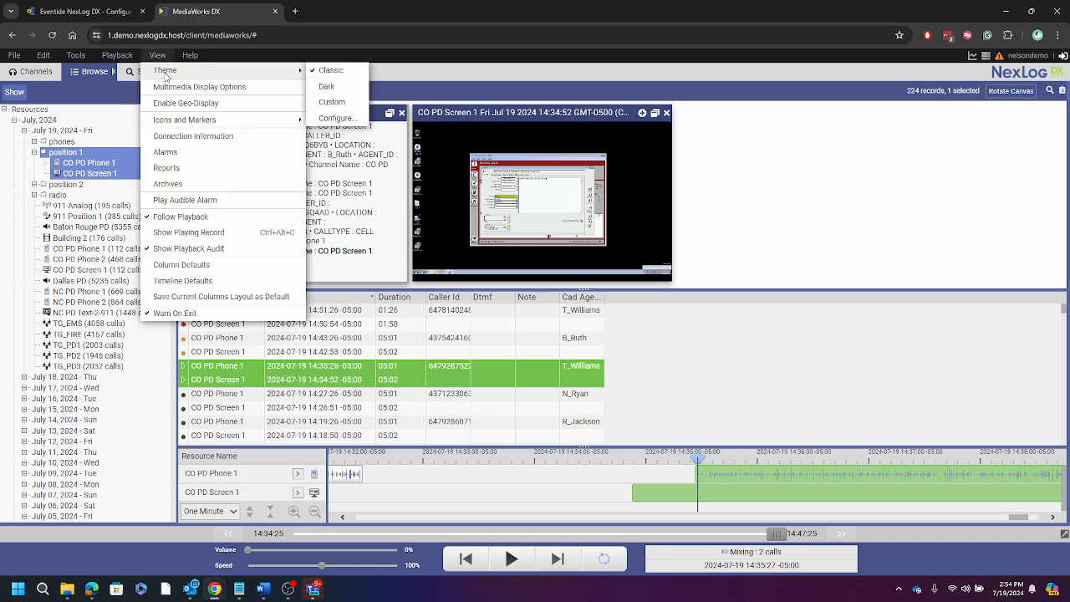
{"action": "left_click", "coordinate": [325, 87]}
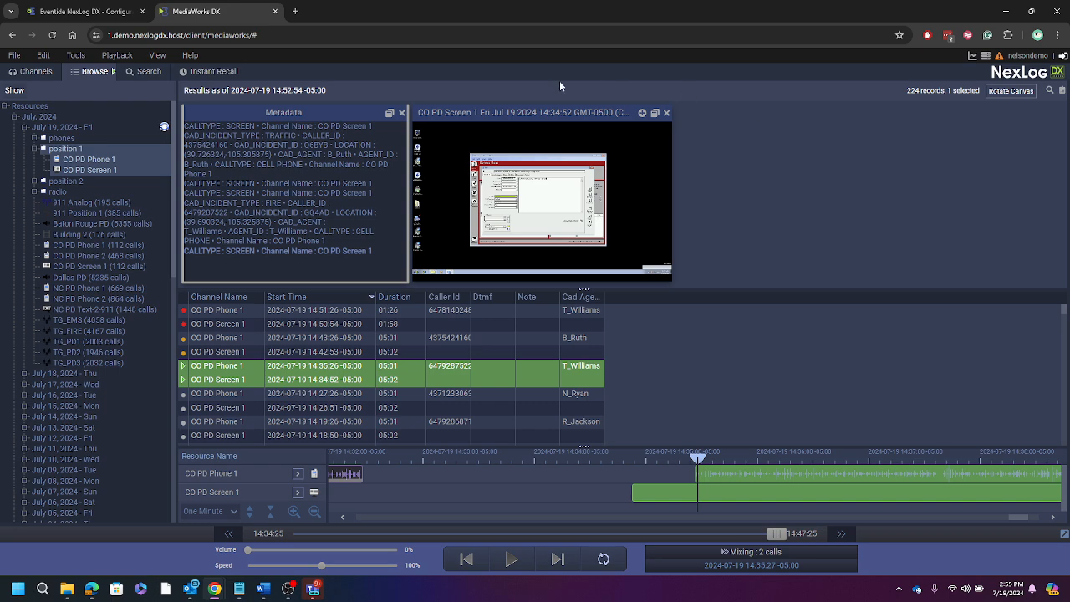
Step: Look through the Multimedia Display Options, including the list of metadata items, and close them without changes
{"action": "left_click", "coordinate": [157, 55]}
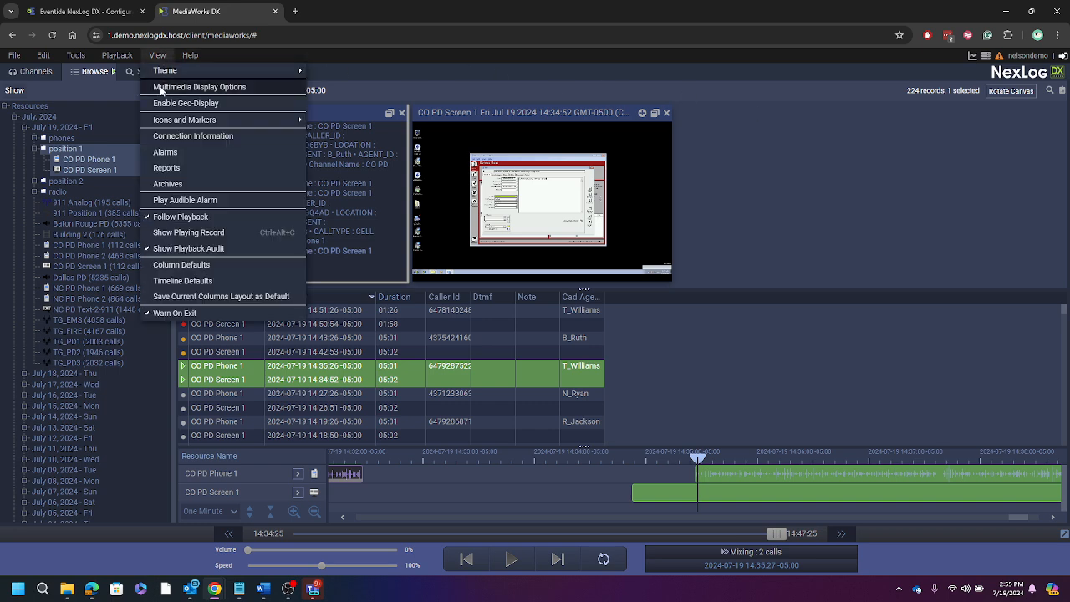
{"action": "left_click", "coordinate": [161, 90]}
{"action": "left_click_drag", "start_coordinate": [644, 107], "coordinate": [857, 126]}
{"action": "scroll", "coordinate": [861, 190], "scroll_direction": "down", "scroll_amount": 10}
{"action": "scroll", "coordinate": [856, 219], "scroll_direction": "up", "scroll_amount": 15}
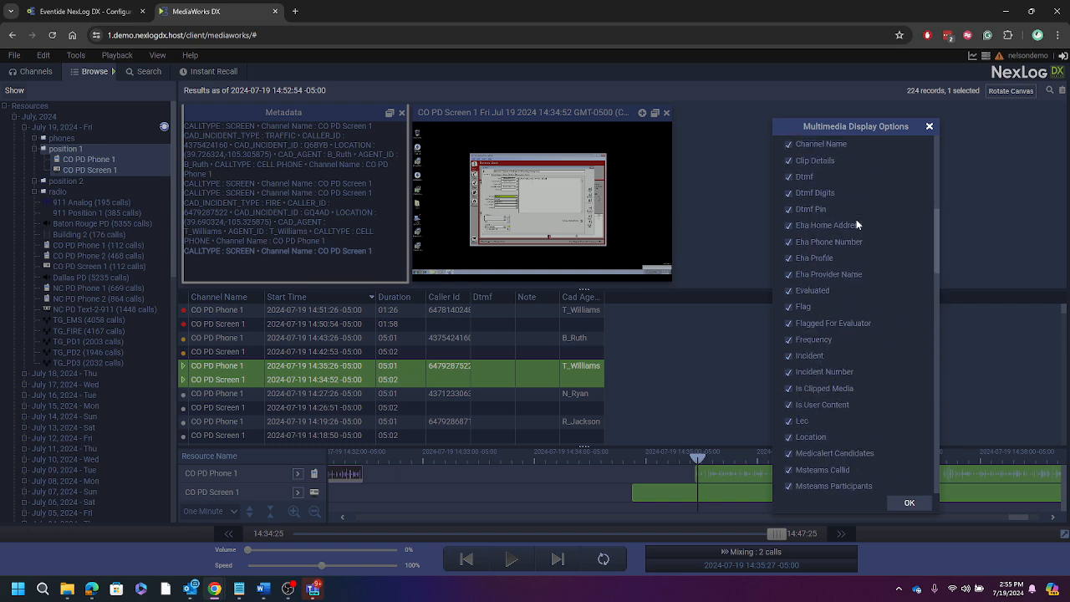
{"action": "left_click_drag", "start_coordinate": [871, 128], "coordinate": [861, 90]}
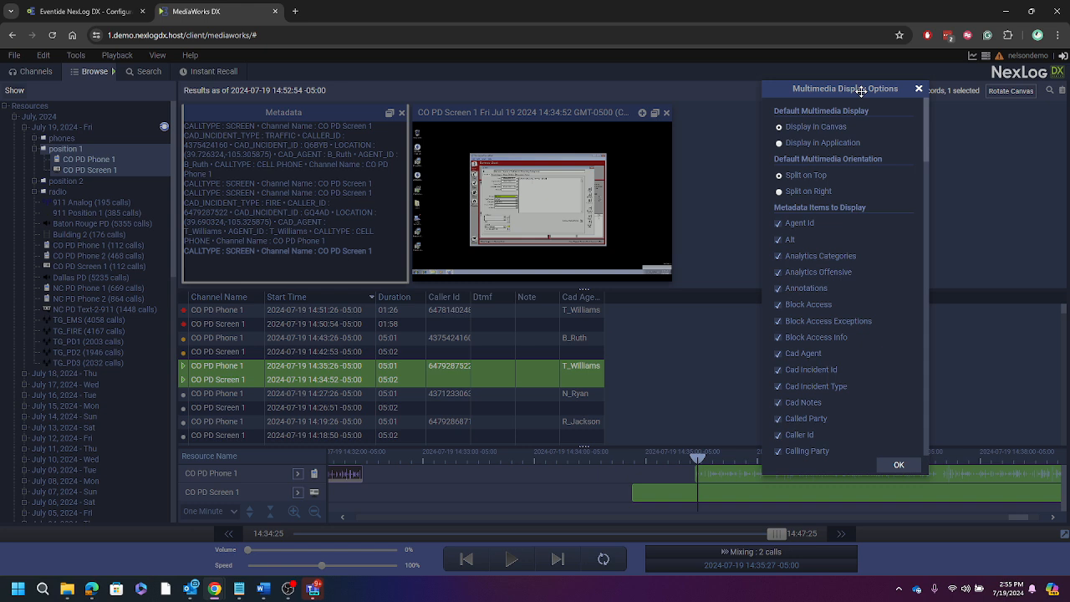
{"action": "left_click", "coordinate": [919, 89]}
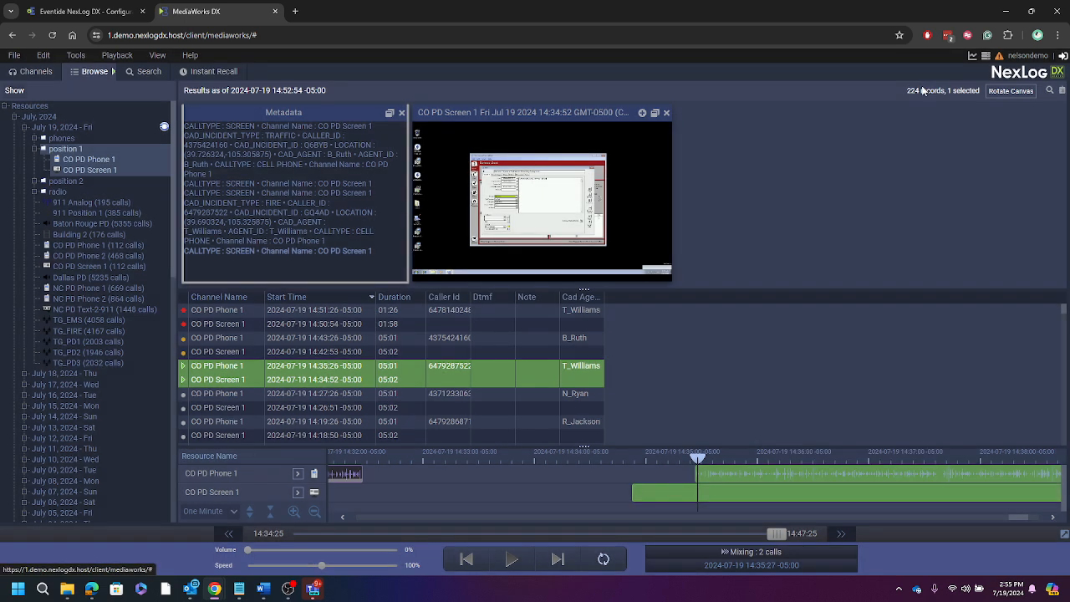
Step: Pop the CO PD Screen 1 video out of the canvas, reposition its floating window and dock it back
{"action": "left_click", "coordinate": [641, 115]}
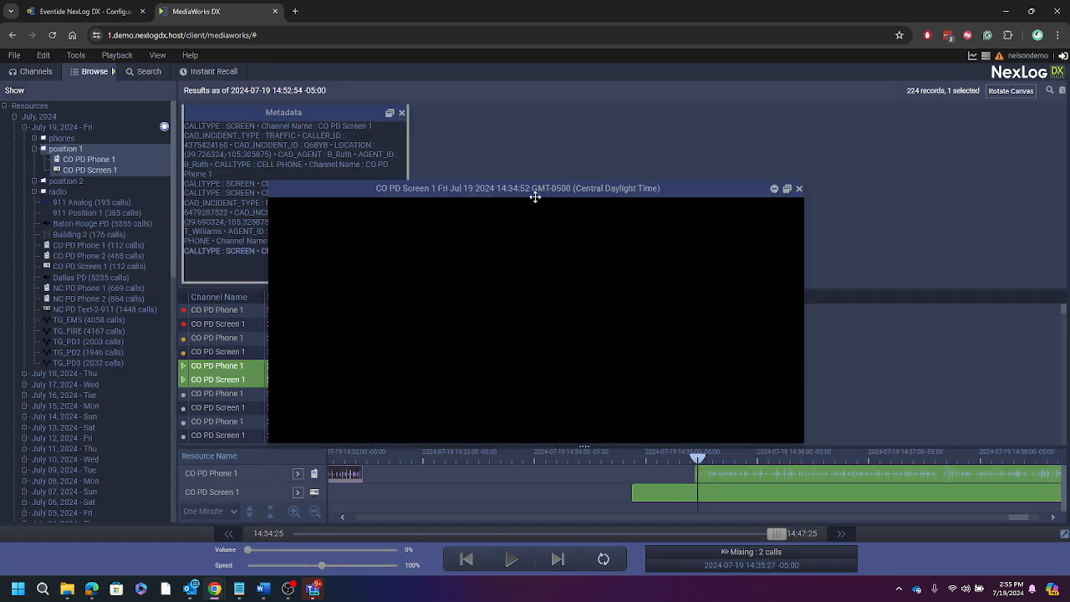
{"action": "left_click_drag", "start_coordinate": [535, 190], "coordinate": [757, 126]}
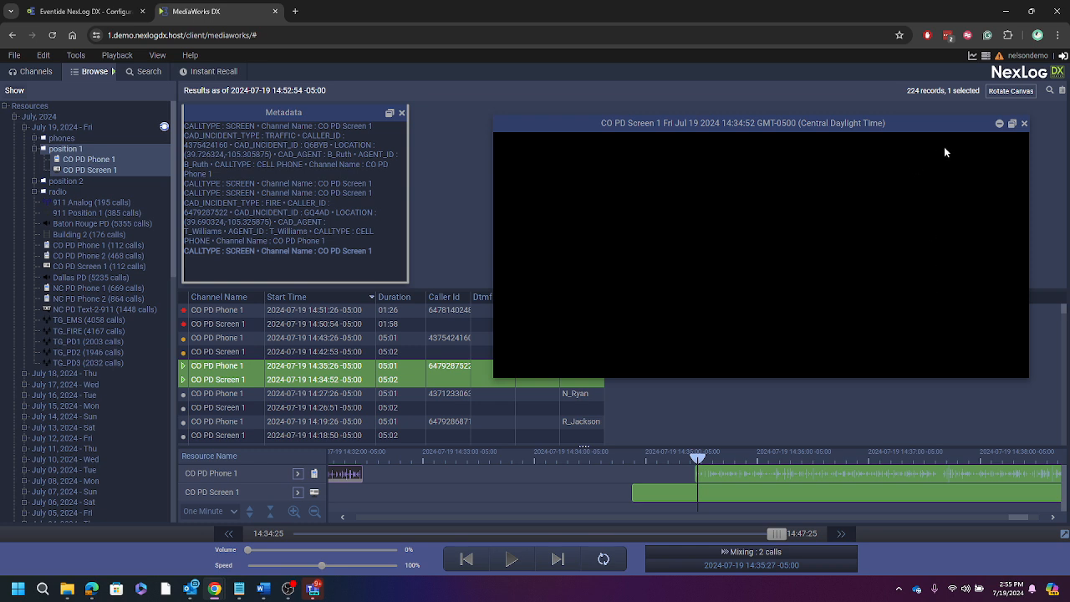
{"action": "left_click", "coordinate": [999, 124]}
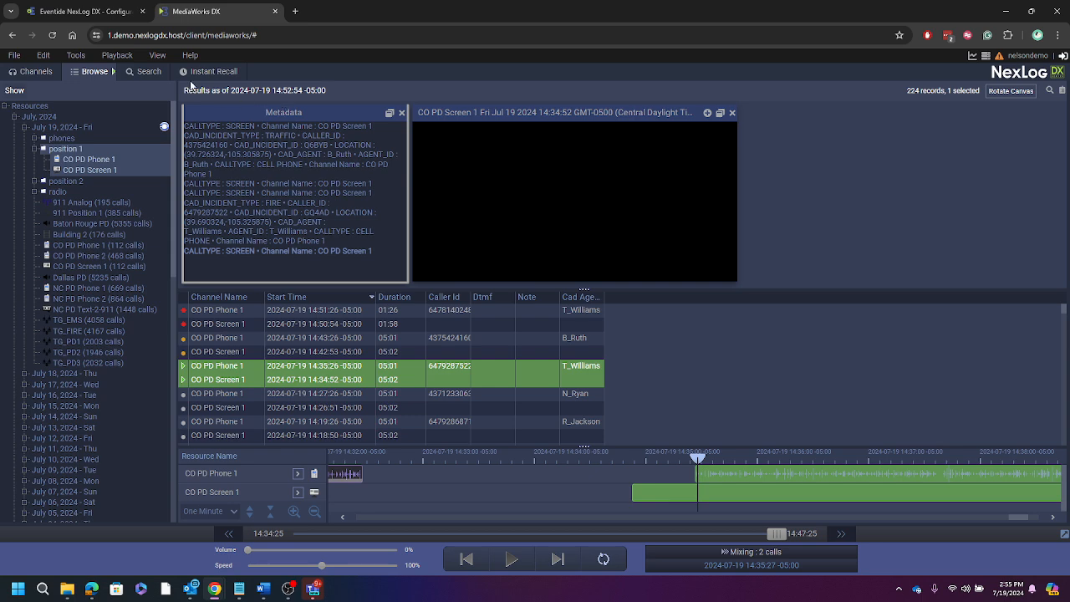
Step: Review the display, orientation and metadata choices in the Multimedia Display Options against the Metadata pane, and accept them unchanged
{"action": "left_click", "coordinate": [158, 55]}
{"action": "left_click", "coordinate": [174, 84]}
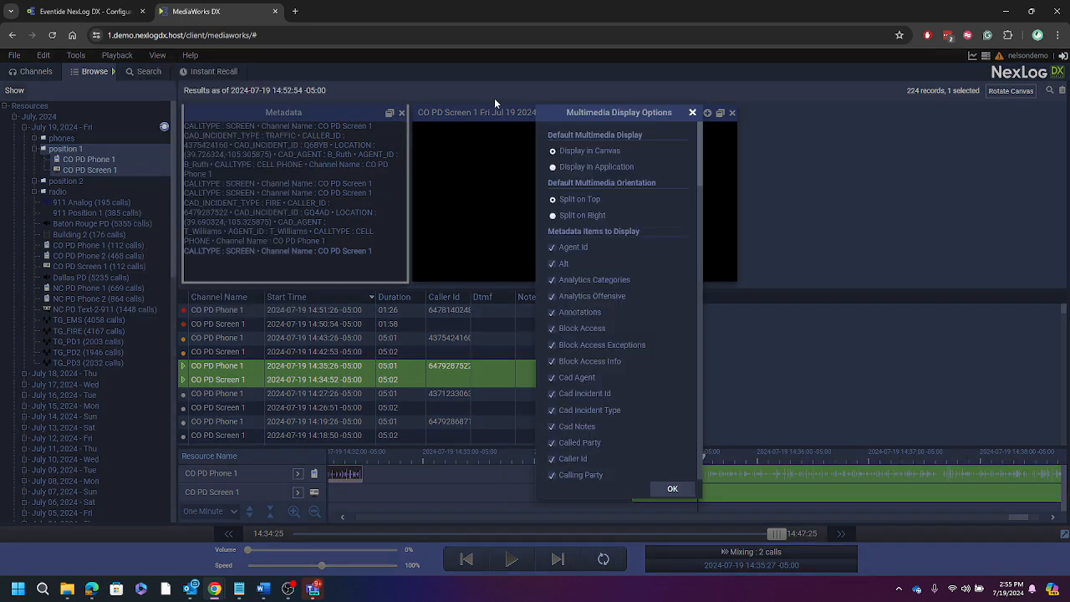
{"action": "left_click_drag", "start_coordinate": [585, 112], "coordinate": [808, 72]}
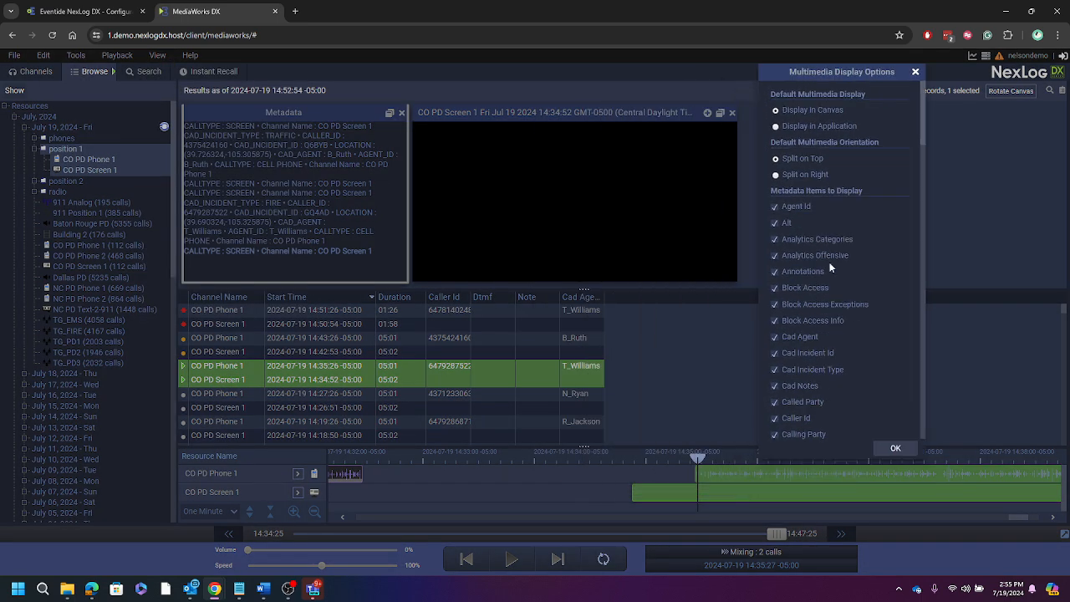
{"action": "scroll", "coordinate": [832, 266], "scroll_direction": "down", "scroll_amount": 1}
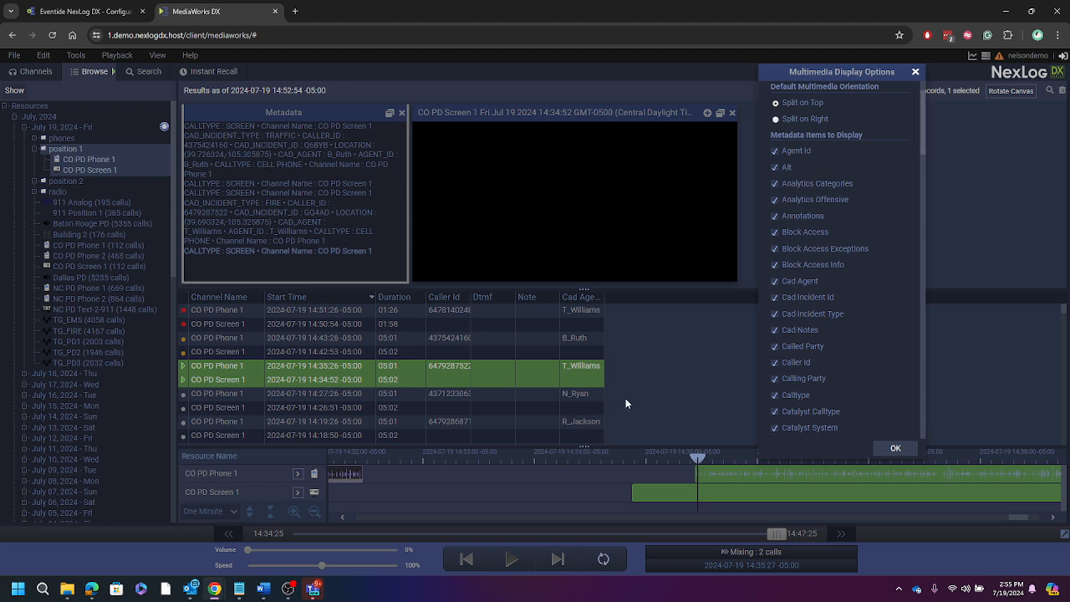
{"action": "scroll", "coordinate": [861, 368], "scroll_direction": "down", "scroll_amount": 15}
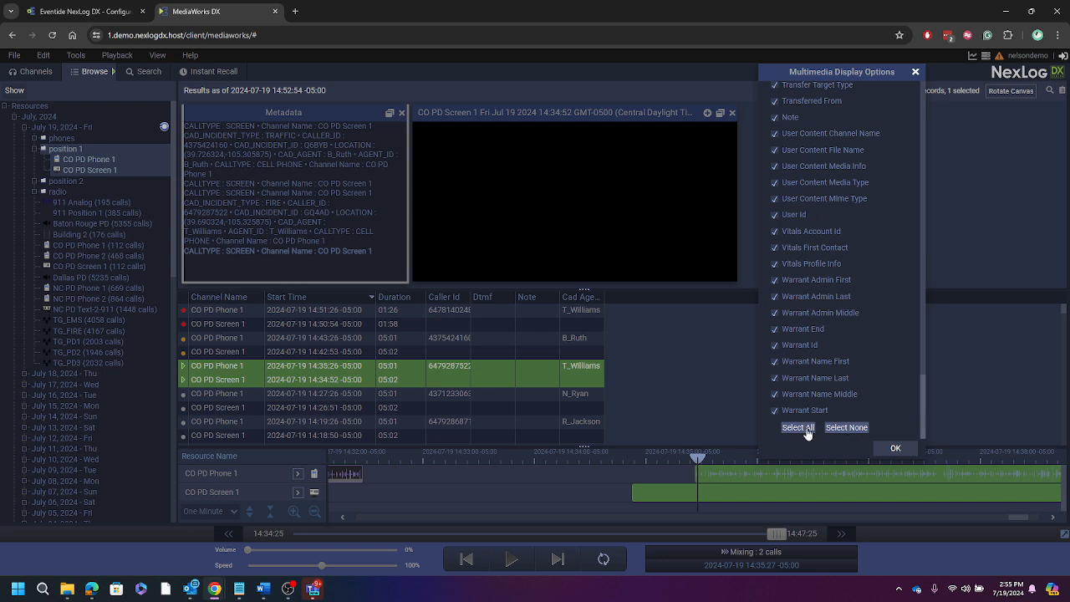
{"action": "scroll", "coordinate": [818, 357], "scroll_direction": "up", "scroll_amount": 15}
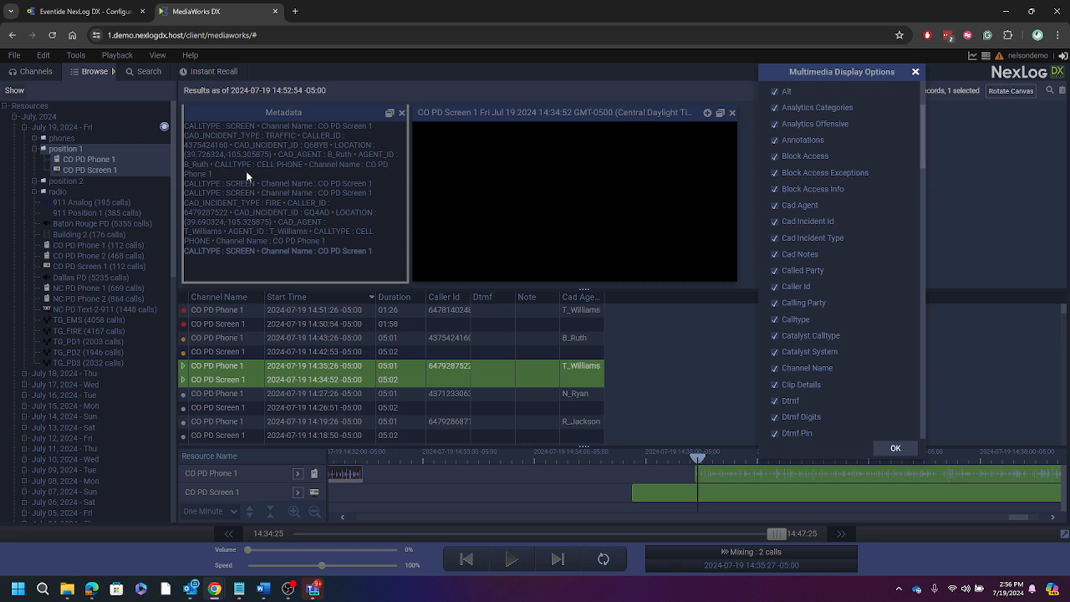
{"action": "scroll", "coordinate": [814, 304], "scroll_direction": "up", "scroll_amount": 3}
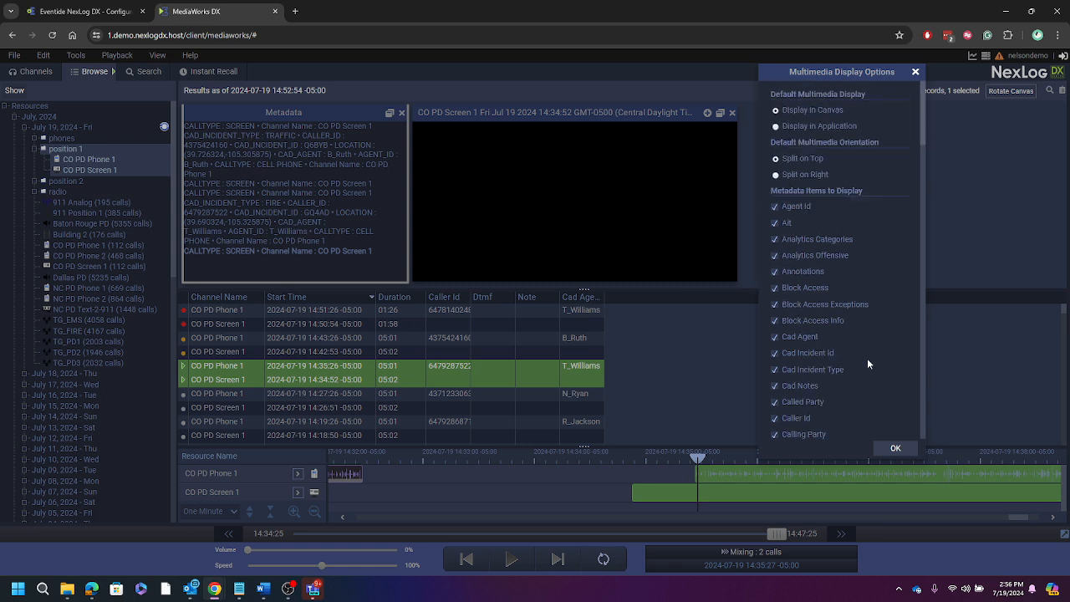
{"action": "left_click", "coordinate": [893, 451]}
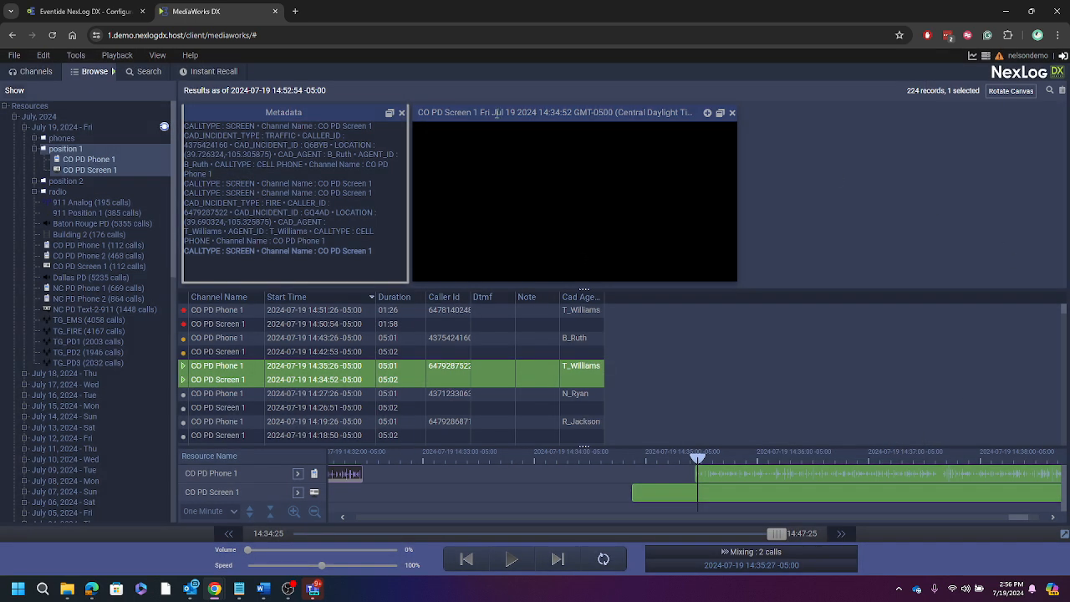
Step: Enable the Geo-Display, enlarge its map window beside the Metadata pane and pan the map to show the call markers
{"action": "left_click", "coordinate": [167, 54]}
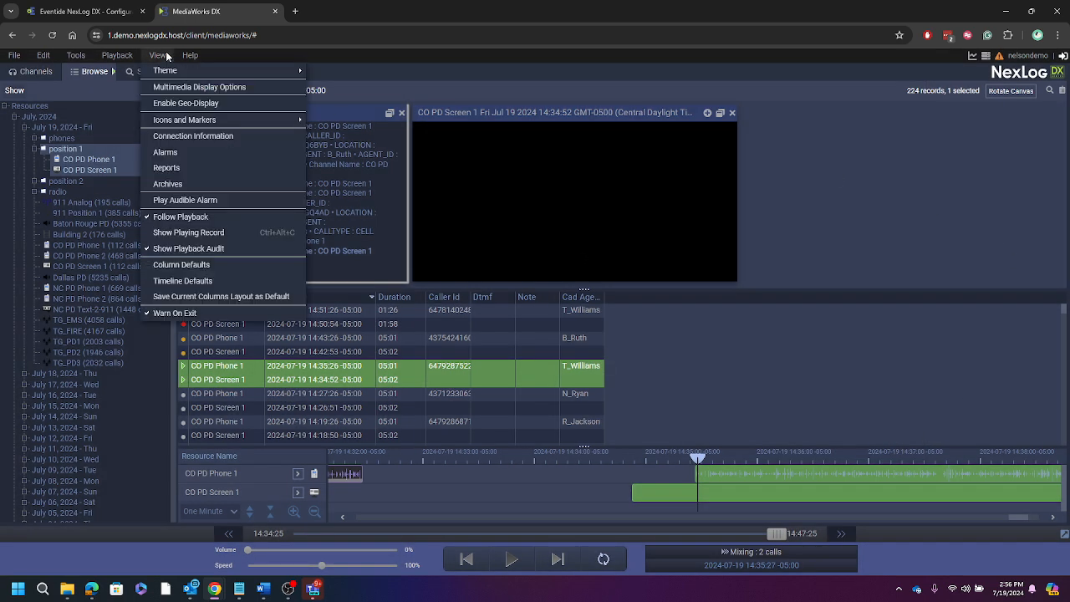
{"action": "left_click", "coordinate": [226, 105]}
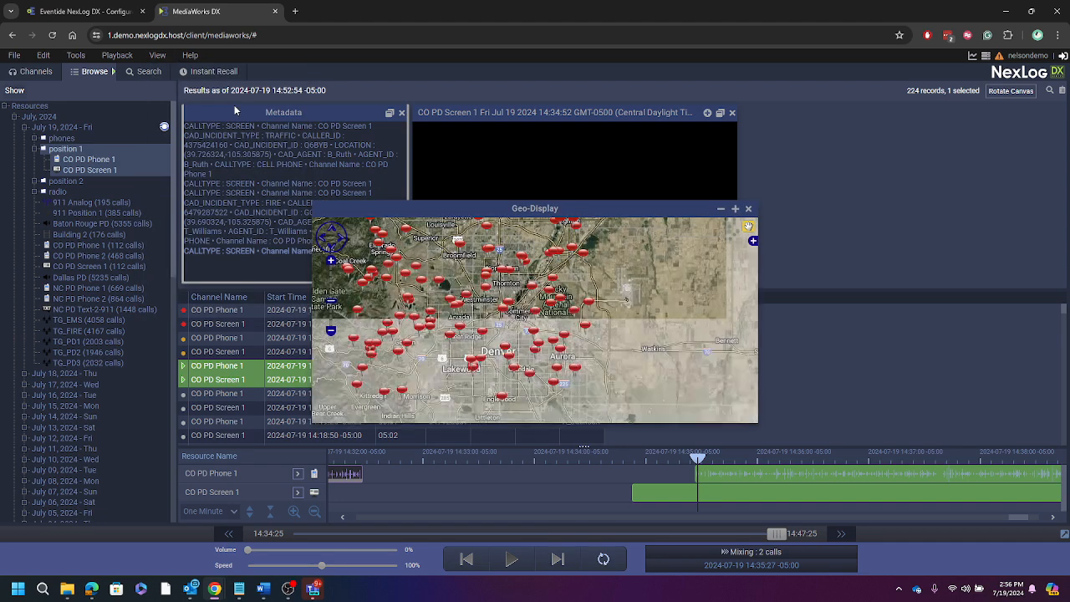
{"action": "left_click_drag", "start_coordinate": [556, 208], "coordinate": [741, 137]}
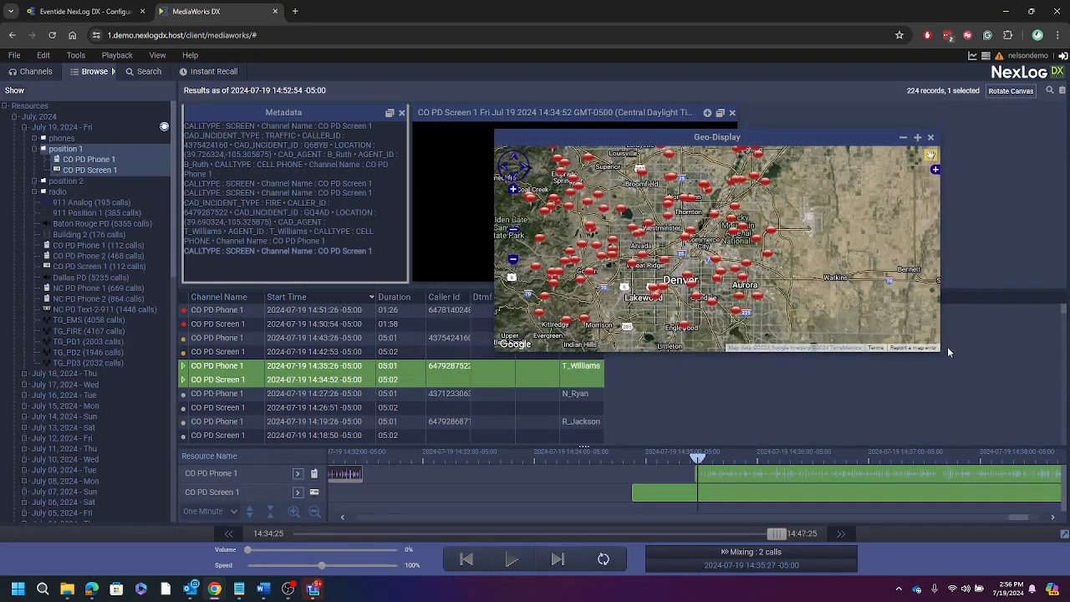
{"action": "left_click_drag", "start_coordinate": [938, 352], "coordinate": [1020, 428]}
{"action": "left_click_drag", "start_coordinate": [828, 290], "coordinate": [897, 310]}
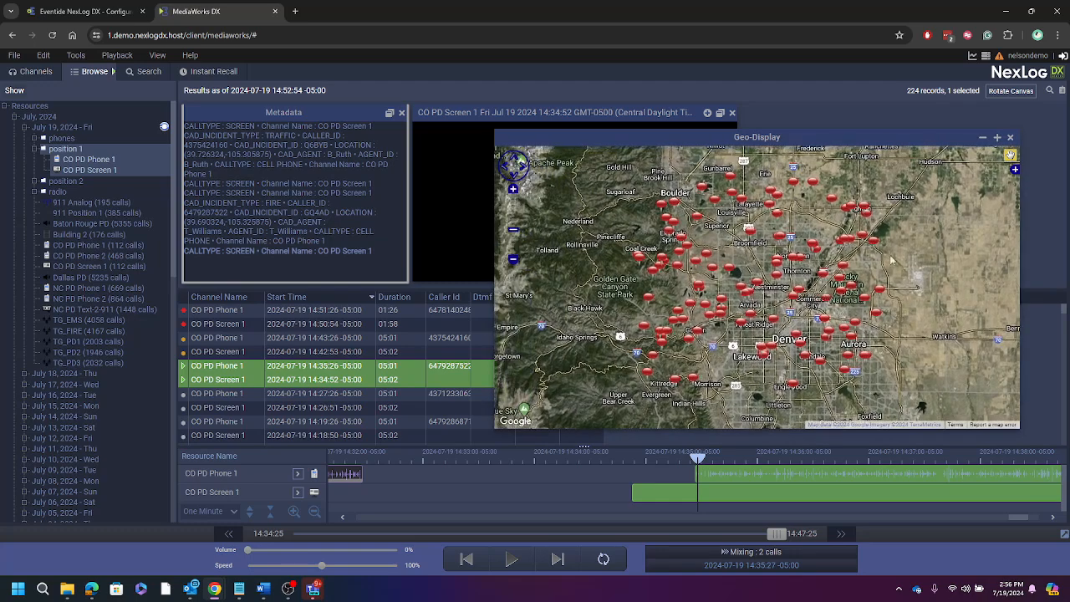
Step: Inspect the location details of two call markers on the map and find the second marker's call in the record list
{"action": "left_click", "coordinate": [874, 244]}
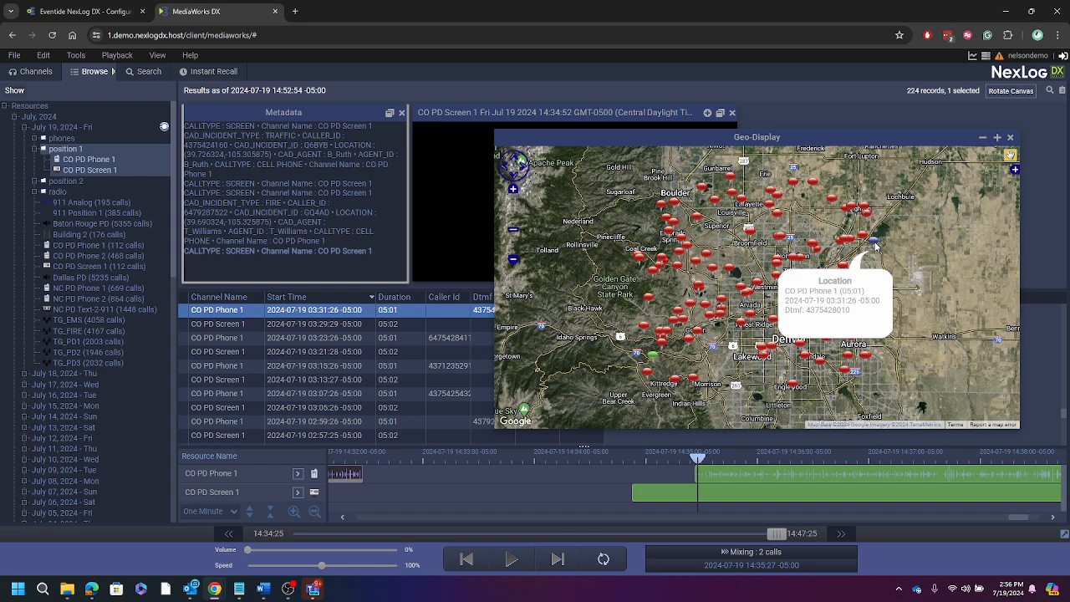
{"action": "scroll", "coordinate": [790, 205], "scroll_direction": "up", "scroll_amount": 2}
{"action": "scroll", "coordinate": [793, 205], "scroll_direction": "up", "scroll_amount": 1}
{"action": "left_click", "coordinate": [789, 170]}
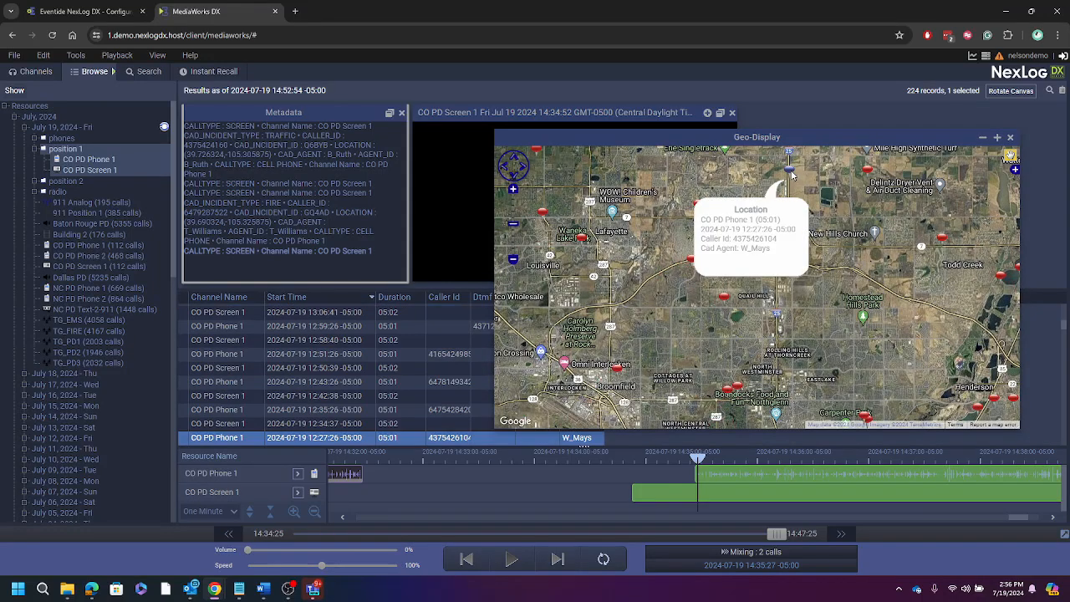
{"action": "scroll", "coordinate": [357, 384], "scroll_direction": "down", "scroll_amount": 2}
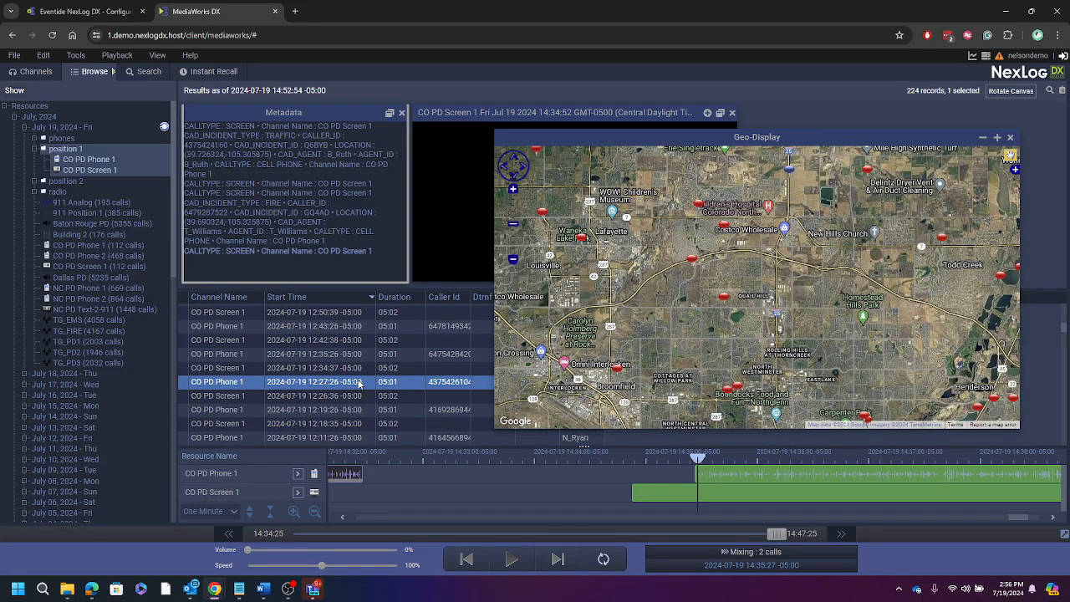
{"action": "scroll", "coordinate": [711, 288], "scroll_direction": "down", "scroll_amount": 3}
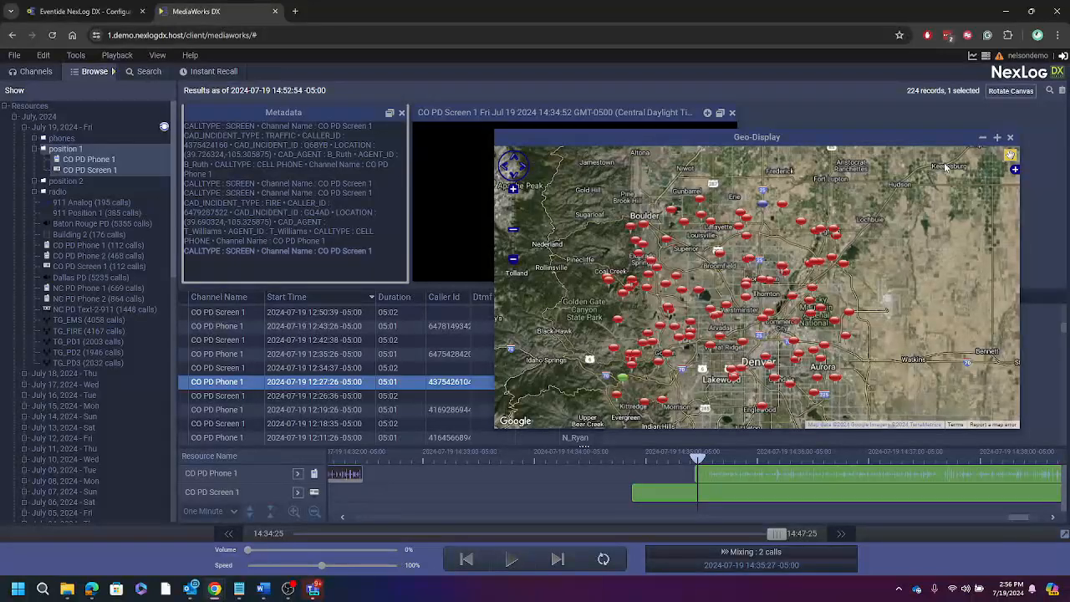
Step: Close the map window and disable the Geo-Display
{"action": "left_click", "coordinate": [157, 55]}
{"action": "left_click", "coordinate": [157, 56]}
{"action": "left_click", "coordinate": [1011, 138]}
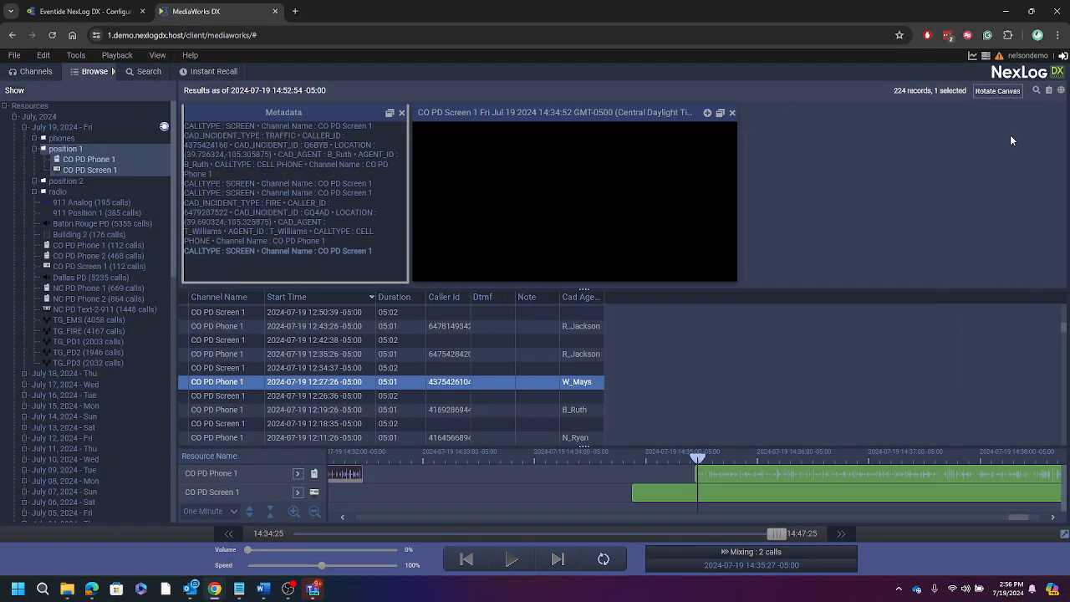
{"action": "left_click", "coordinate": [159, 56]}
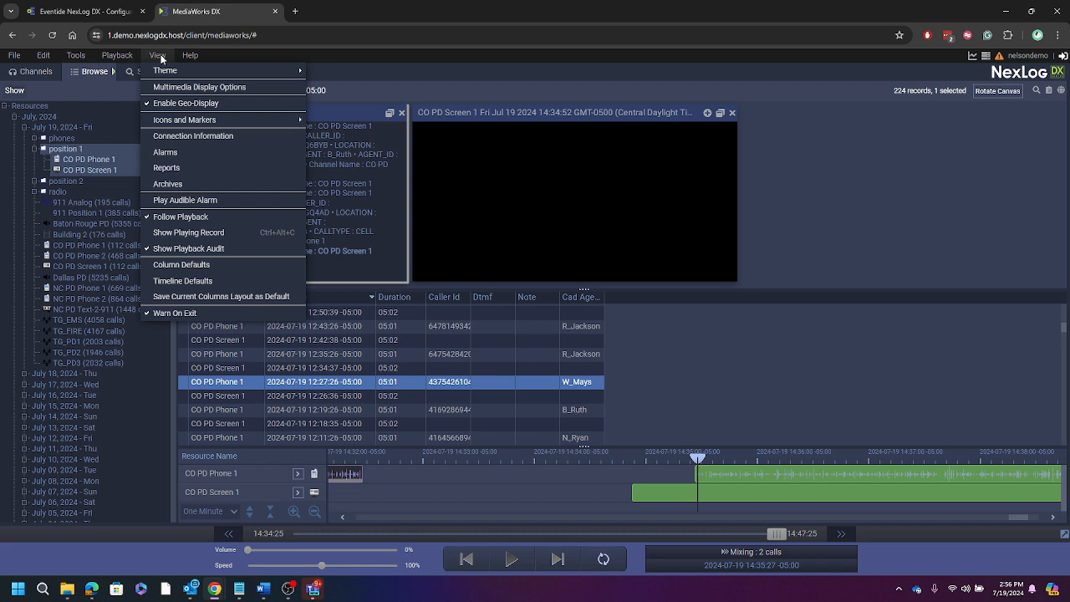
{"action": "left_click", "coordinate": [222, 104]}
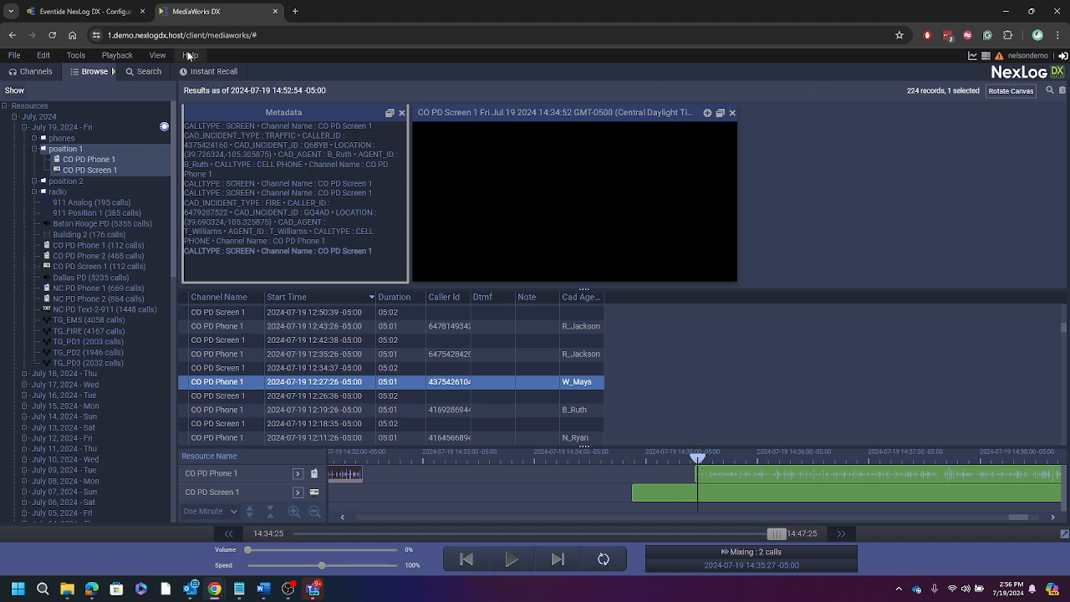
Step: Enable the Geo-Display again and move its map window away from the Metadata pane
{"action": "left_click", "coordinate": [158, 55]}
{"action": "left_click", "coordinate": [179, 104]}
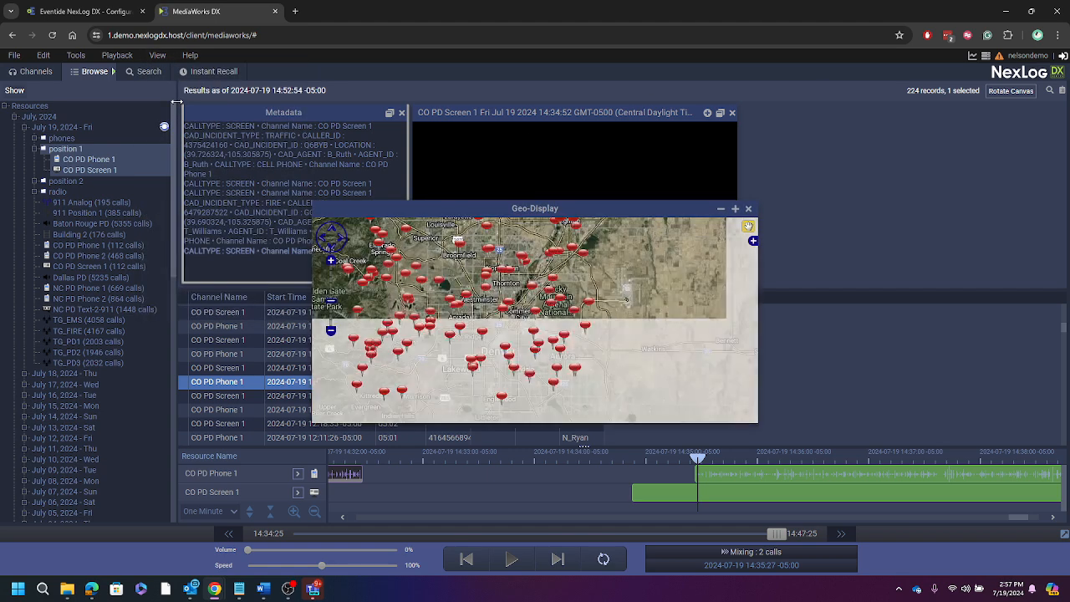
{"action": "left_click_drag", "start_coordinate": [568, 208], "coordinate": [742, 188]}
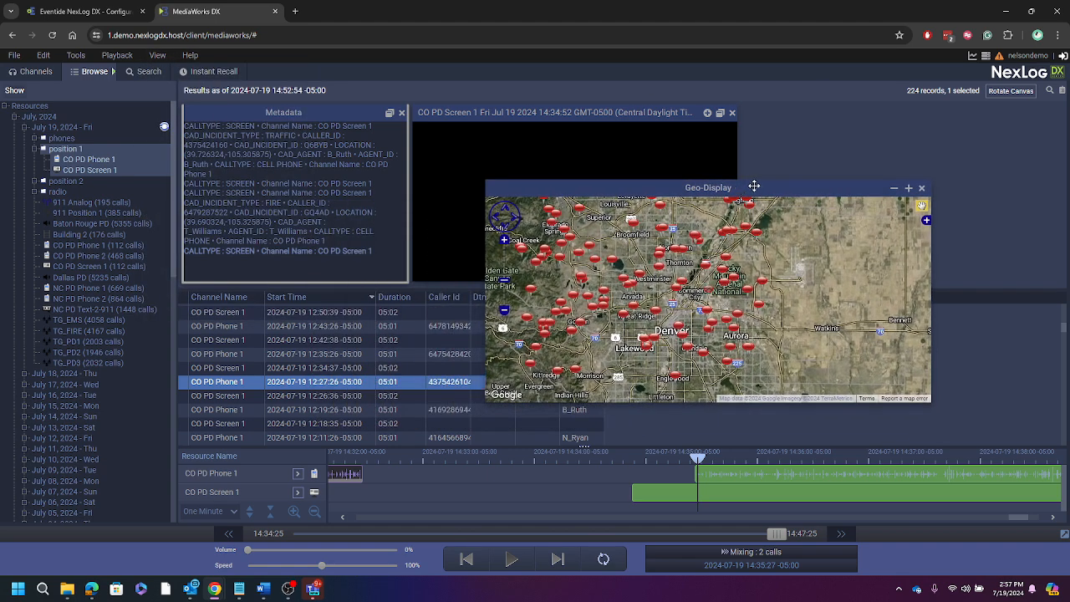
Step: Switch the Geo-Display off and back on twice to demonstrate hiding and restoring its map window
{"action": "left_click", "coordinate": [157, 55]}
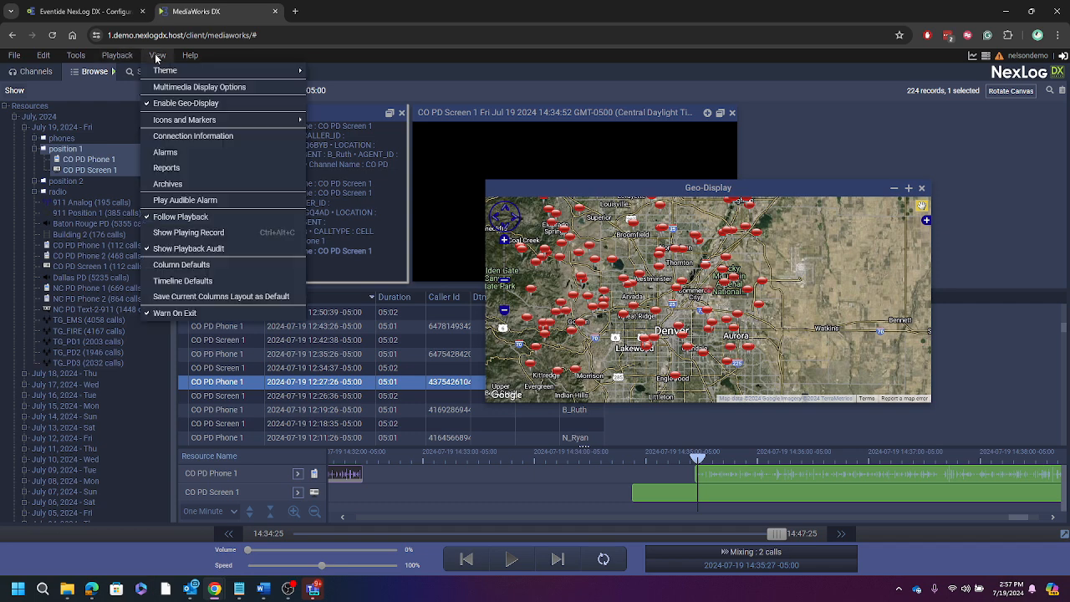
{"action": "left_click", "coordinate": [157, 105]}
{"action": "left_click", "coordinate": [161, 54]}
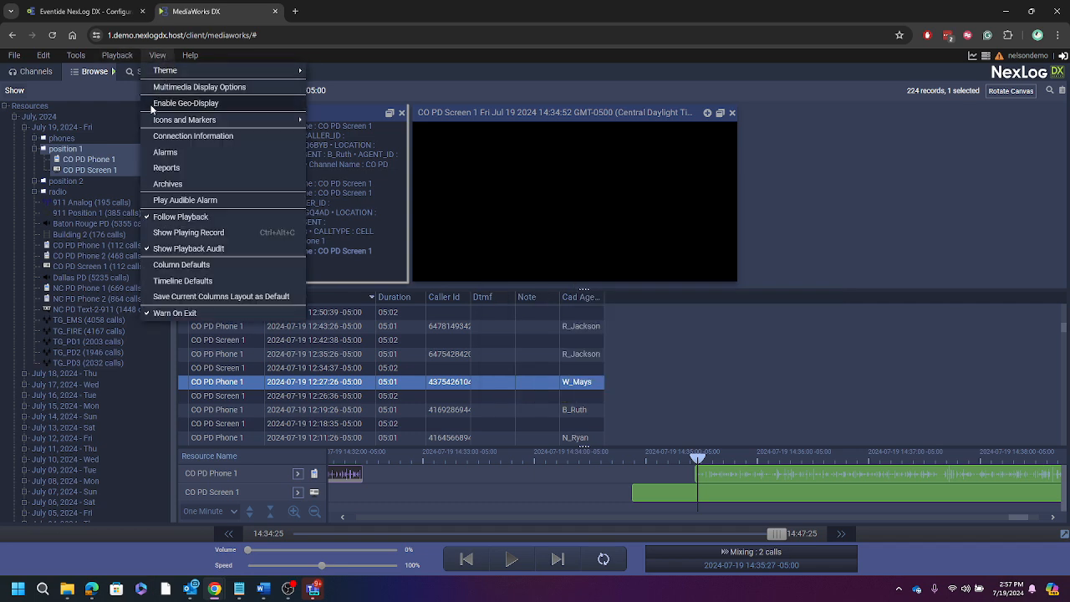
{"action": "left_click", "coordinate": [159, 103]}
{"action": "left_click", "coordinate": [158, 55]}
{"action": "left_click", "coordinate": [157, 103]}
{"action": "left_click", "coordinate": [158, 55]}
{"action": "left_click", "coordinate": [157, 103]}
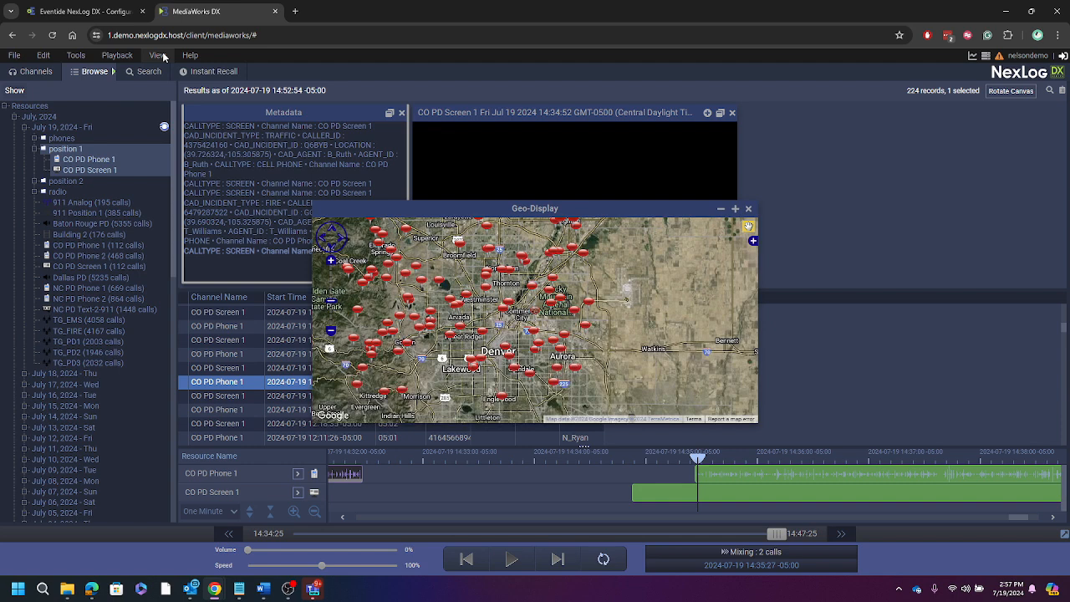
Step: Review the icon and marker display options and preview the Speech Factor AI transcript of an earlier CO PD Phone 1 call in the timeline
{"action": "left_click", "coordinate": [159, 55]}
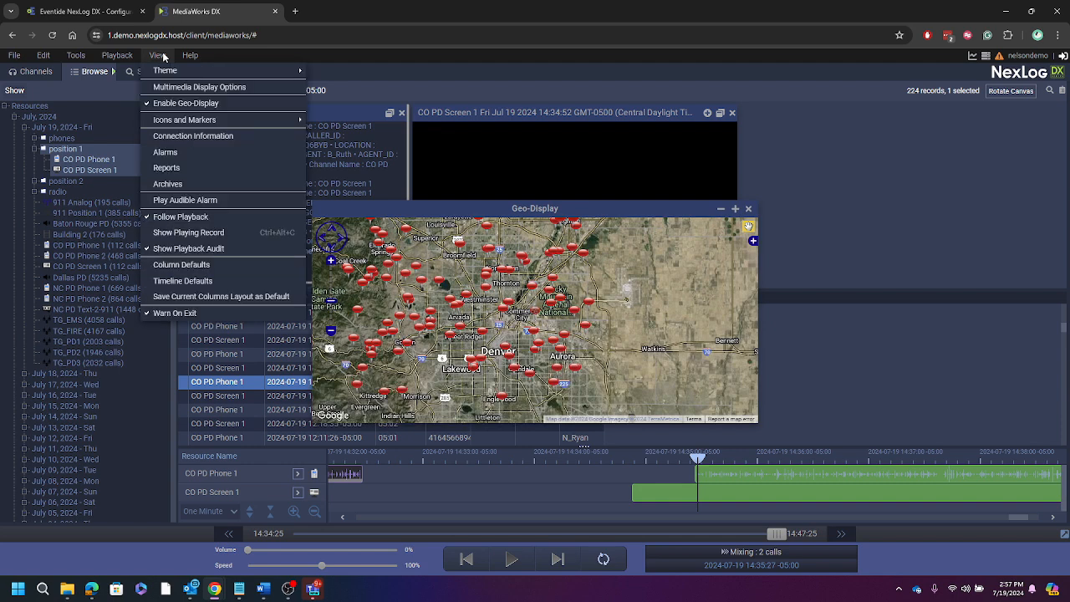
{"action": "mouse_move", "coordinate": [177, 123]}
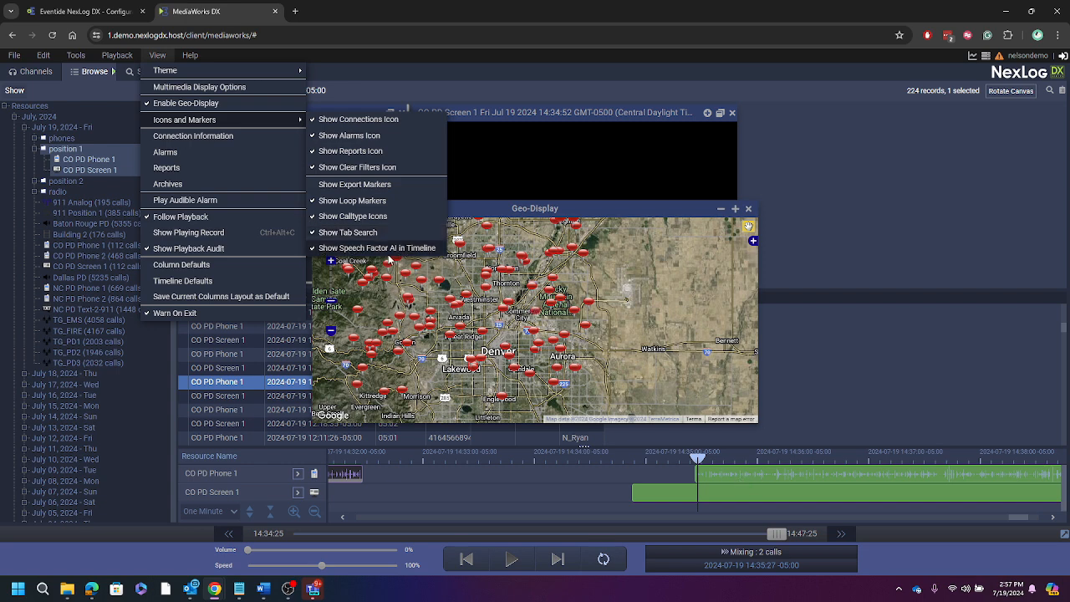
{"action": "left_click_drag", "start_coordinate": [1017, 517], "coordinate": [1012, 520]}
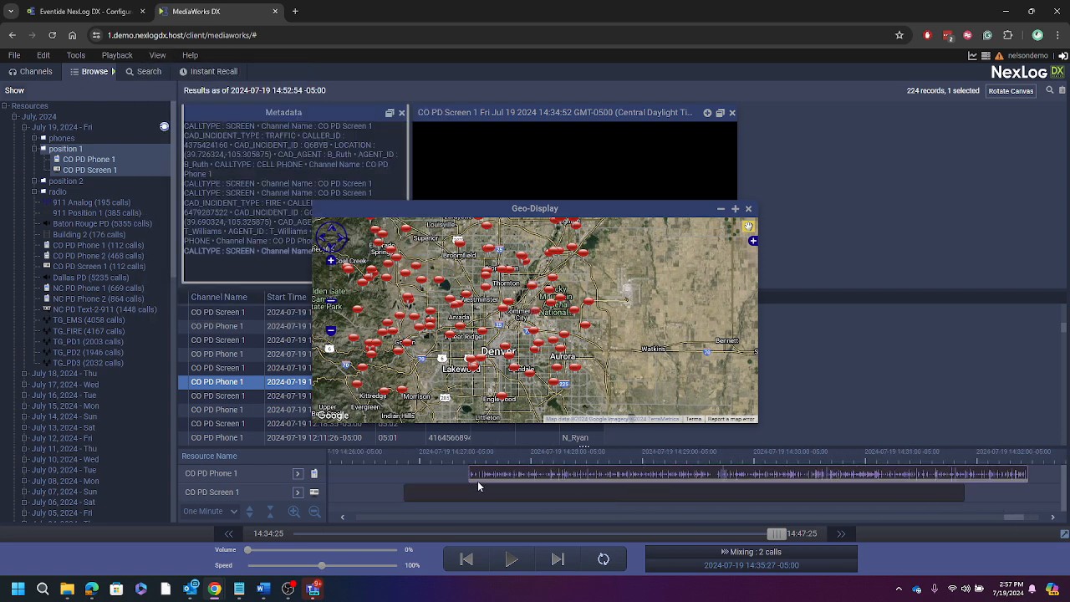
{"action": "mouse_move", "coordinate": [479, 482]}
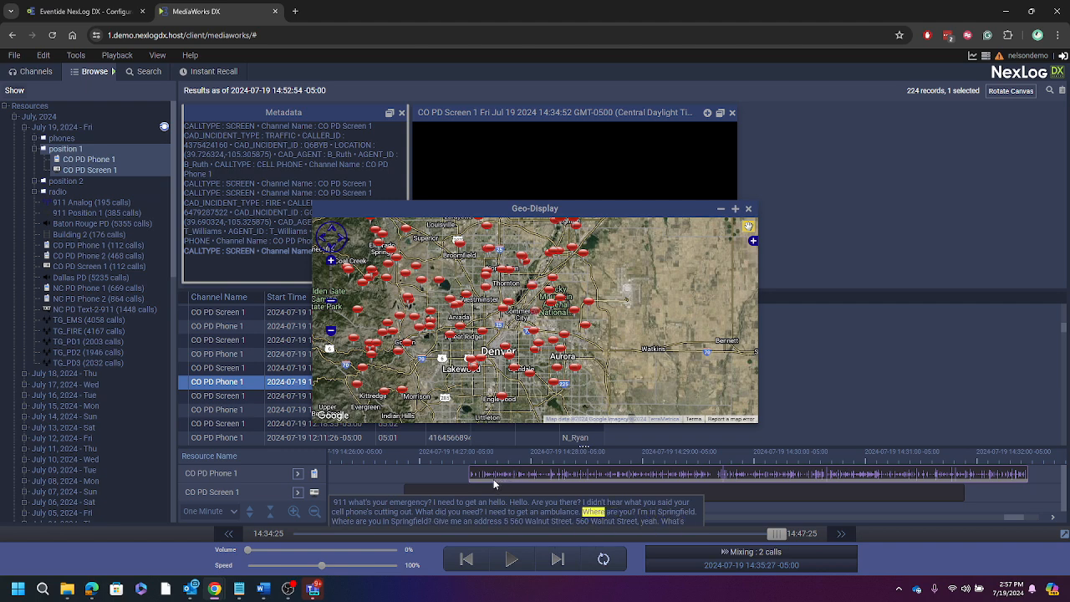
Step: Read the full Speech Factor AI transcript in the properties of the CO PD Phone 1 call, and close the transcript and properties
{"action": "left_click", "coordinate": [490, 482]}
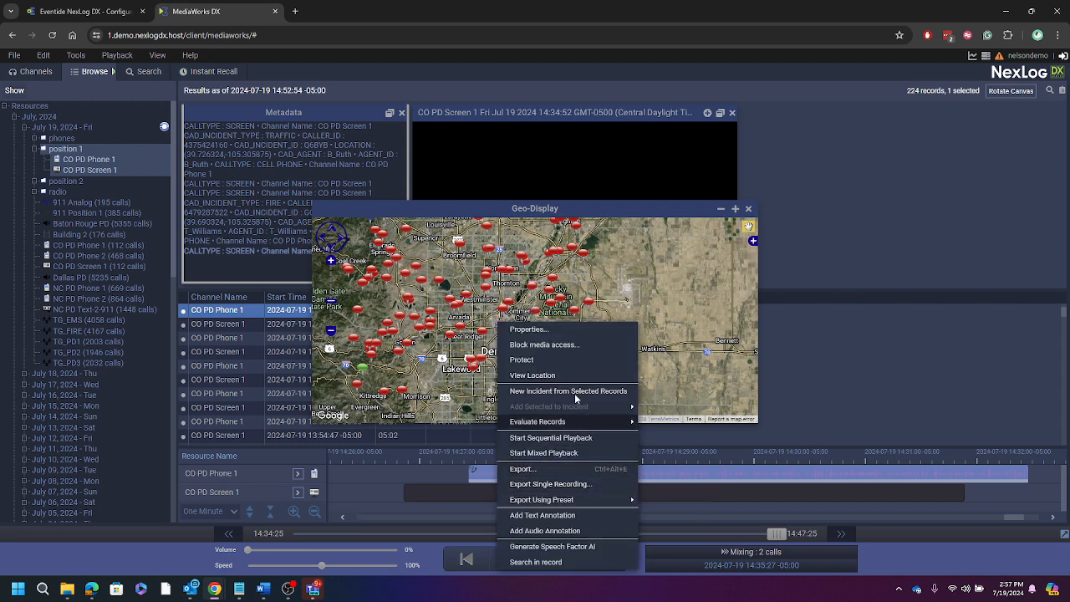
{"action": "left_click", "coordinate": [574, 333]}
{"action": "scroll", "coordinate": [985, 357], "scroll_direction": "down", "scroll_amount": 3}
{"action": "scroll", "coordinate": [940, 418], "scroll_direction": "down", "scroll_amount": 5}
{"action": "left_click", "coordinate": [1044, 382]}
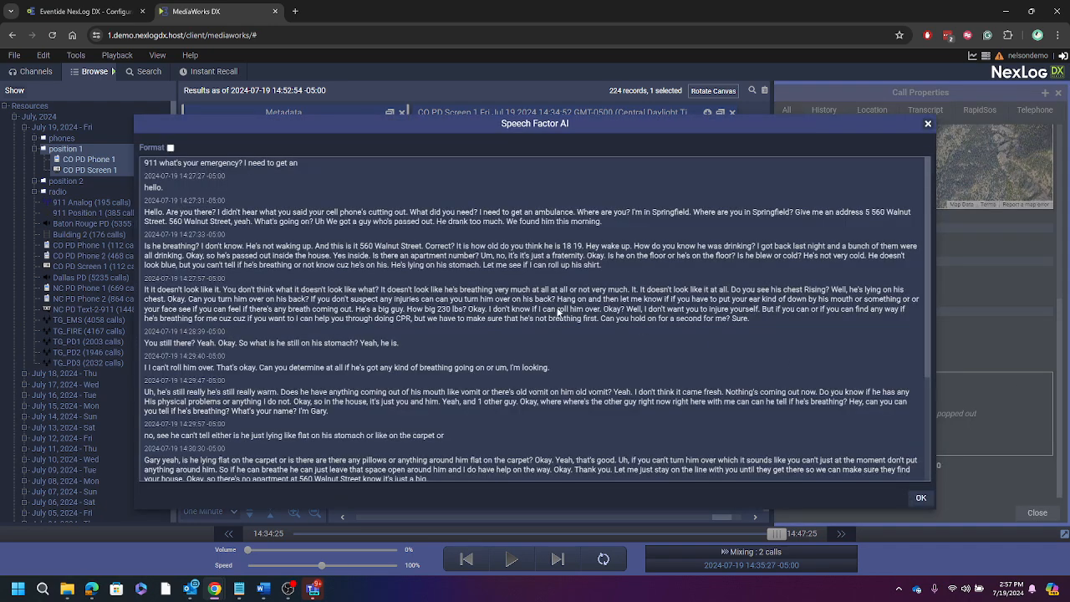
{"action": "scroll", "coordinate": [530, 308], "scroll_direction": "down", "scroll_amount": 3}
{"action": "scroll", "coordinate": [316, 360], "scroll_direction": "up", "scroll_amount": 3}
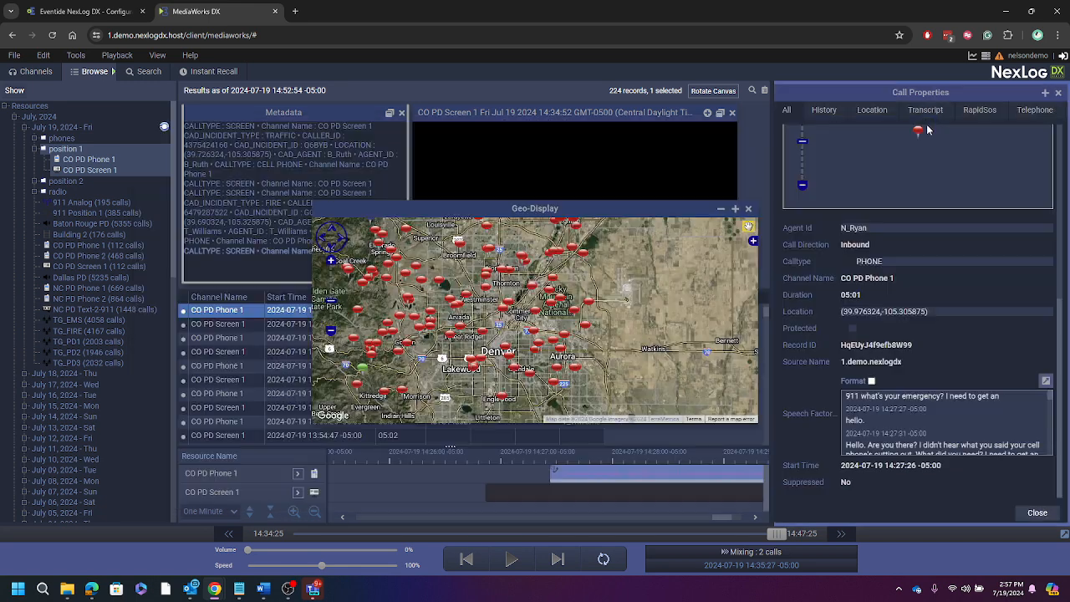
{"action": "left_click", "coordinate": [927, 125]}
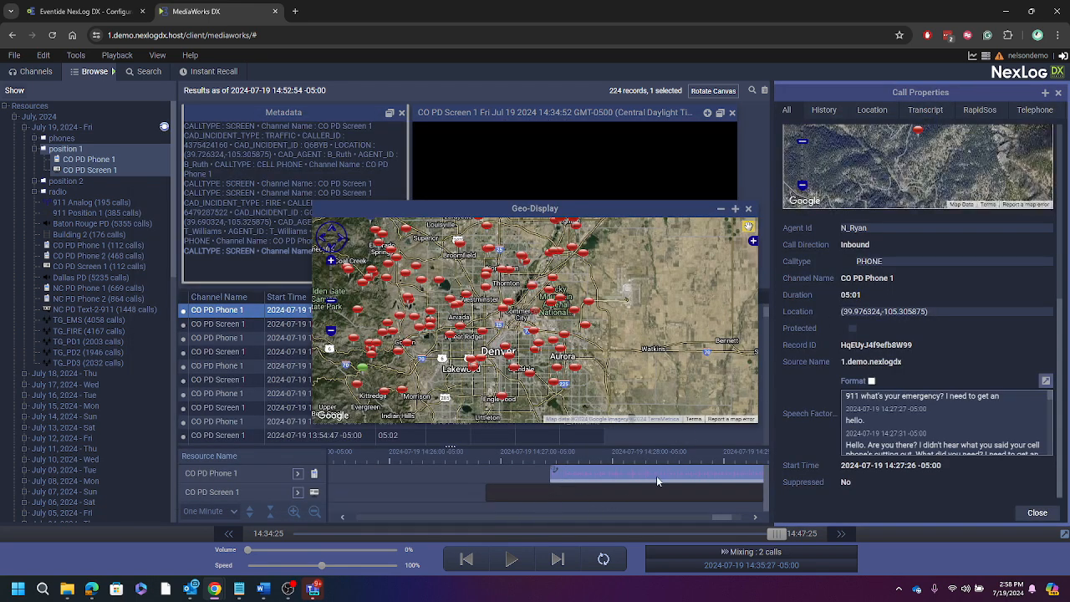
{"action": "left_click", "coordinate": [1059, 94]}
Step: Turn off Show Speech Factor AI in Timeline among the icon and marker options
{"action": "left_click", "coordinate": [158, 56]}
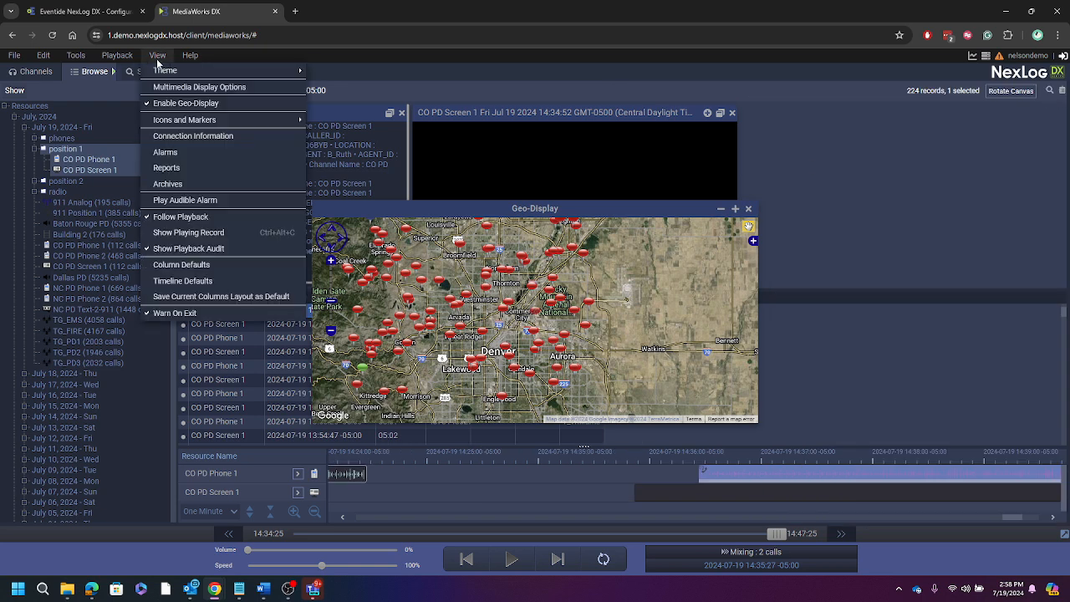
{"action": "mouse_move", "coordinate": [276, 119]}
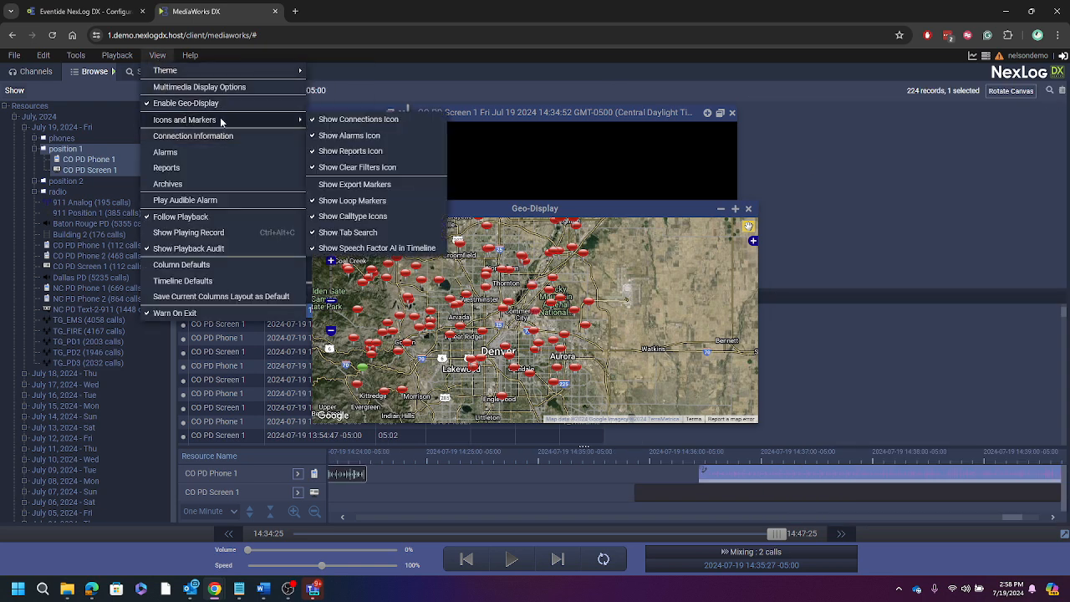
{"action": "left_click", "coordinate": [317, 249]}
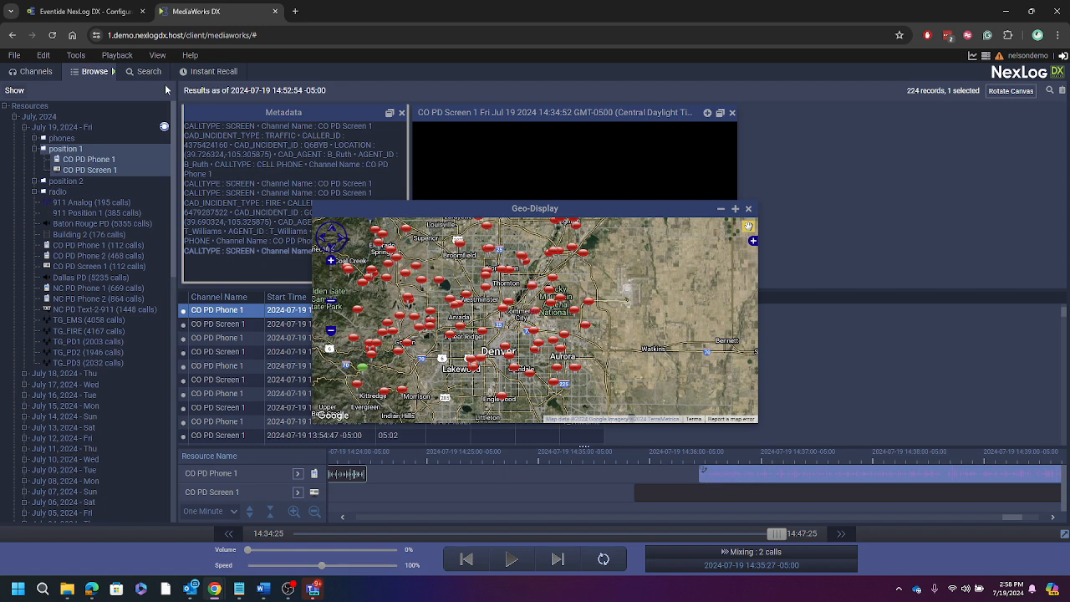
{"action": "left_click", "coordinate": [156, 54]}
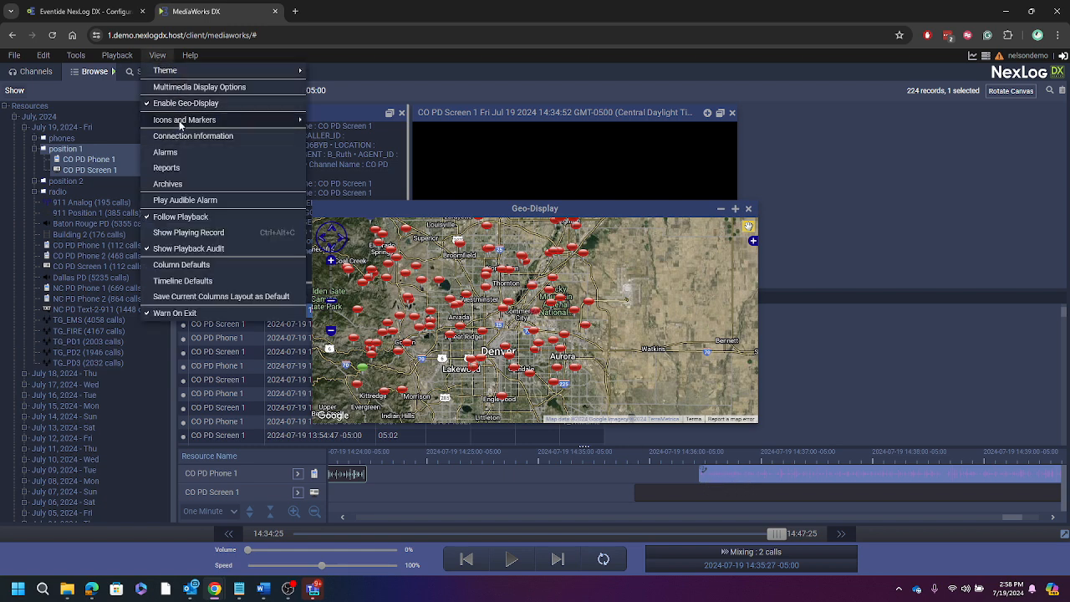
{"action": "mouse_move", "coordinate": [179, 120]}
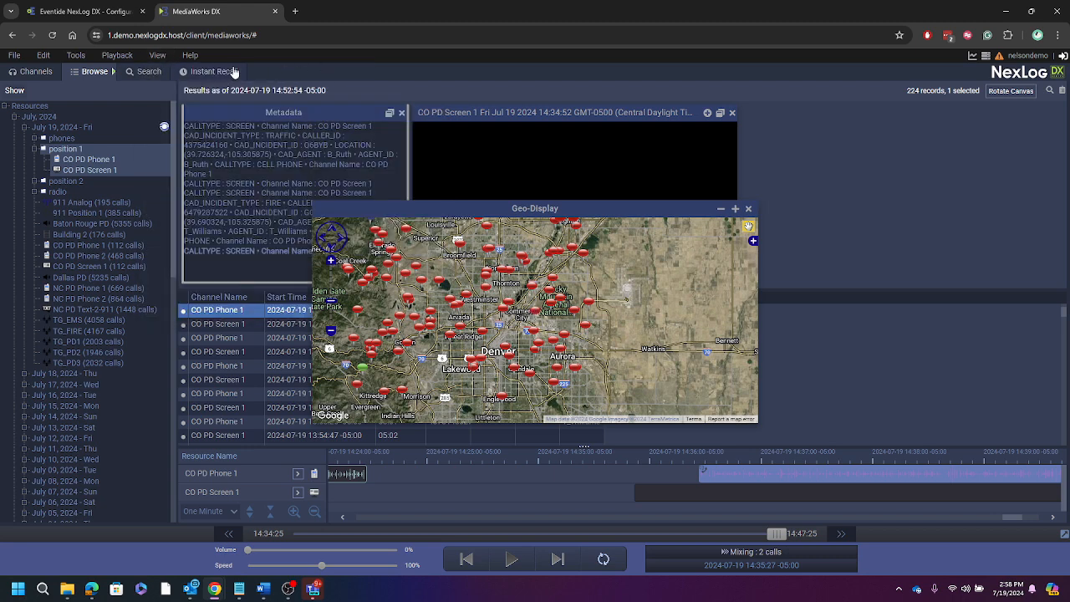
Step: In Instant Recall, set a loop start shortly after 14:54 and a loop end just before 14:55 on the timeline
{"action": "left_click", "coordinate": [234, 71]}
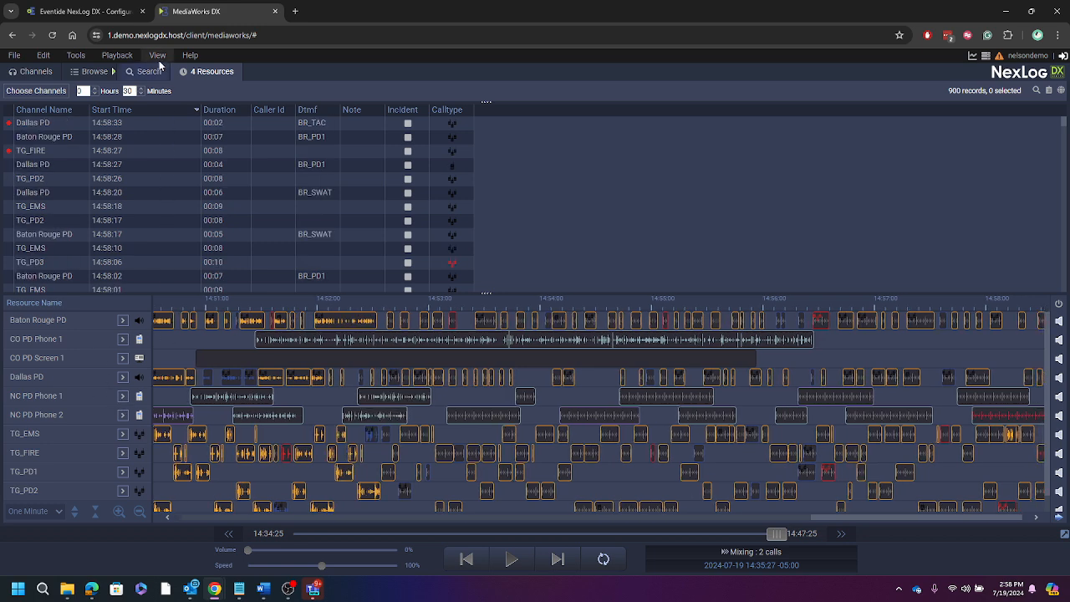
{"action": "left_click", "coordinate": [159, 56]}
{"action": "mouse_move", "coordinate": [165, 72]}
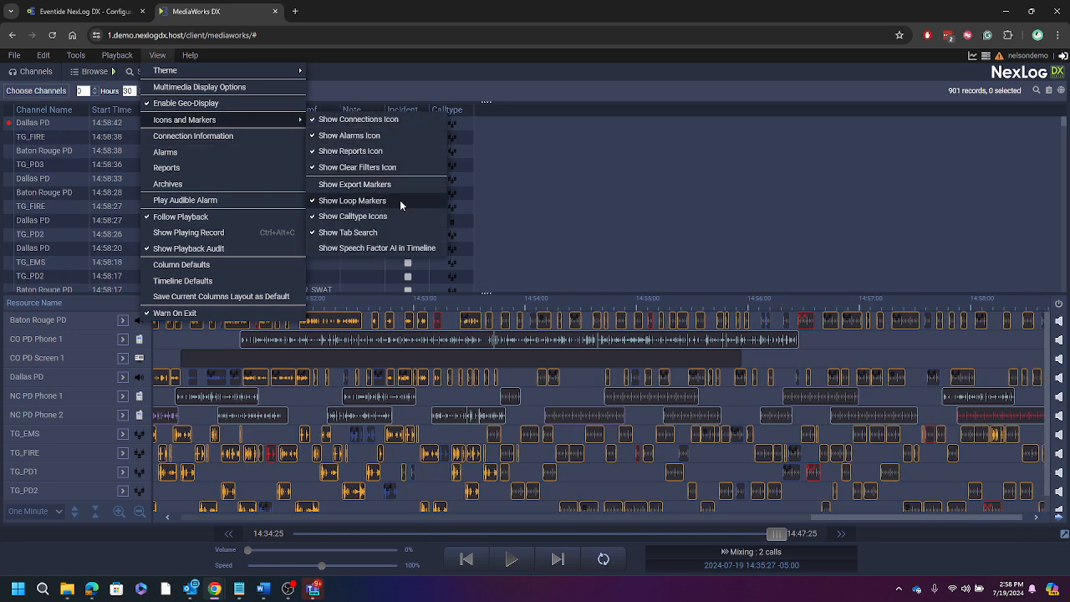
{"action": "right_click", "coordinate": [567, 302]}
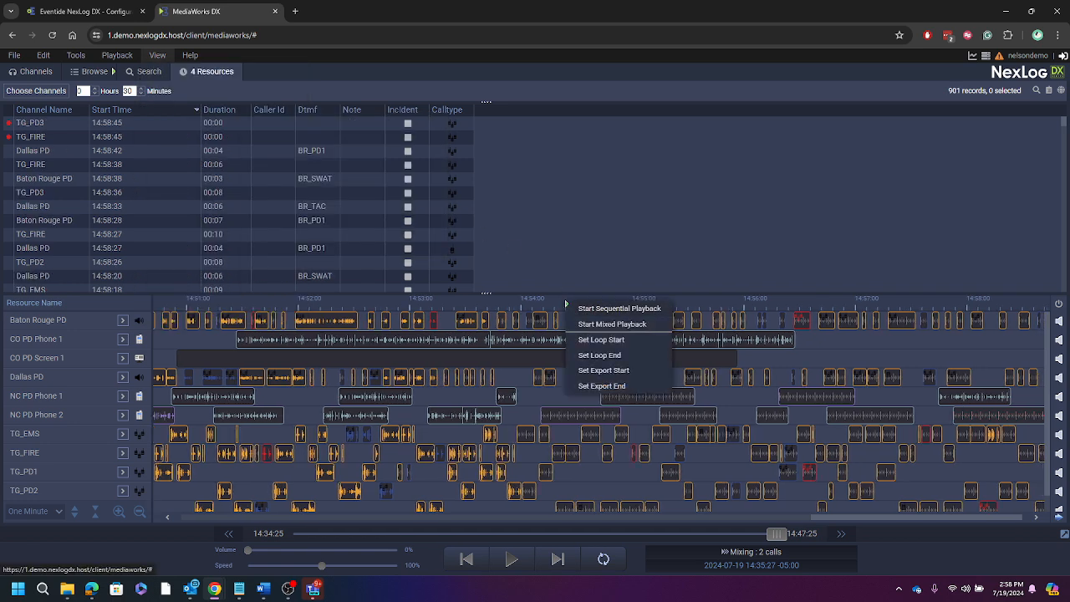
{"action": "left_click", "coordinate": [606, 340]}
{"action": "right_click", "coordinate": [626, 312]}
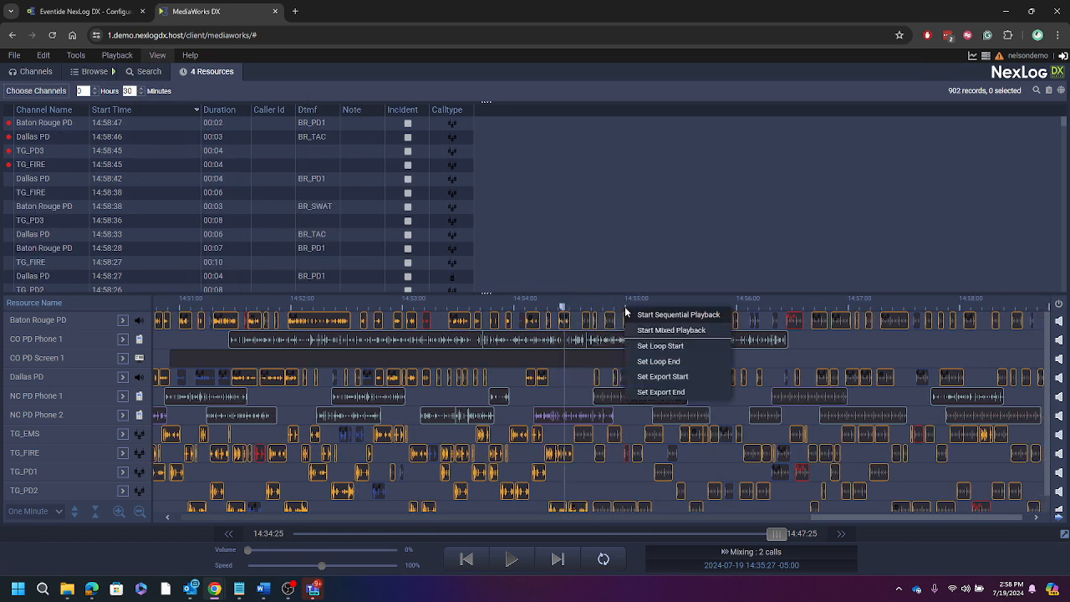
{"action": "left_click", "coordinate": [689, 361]}
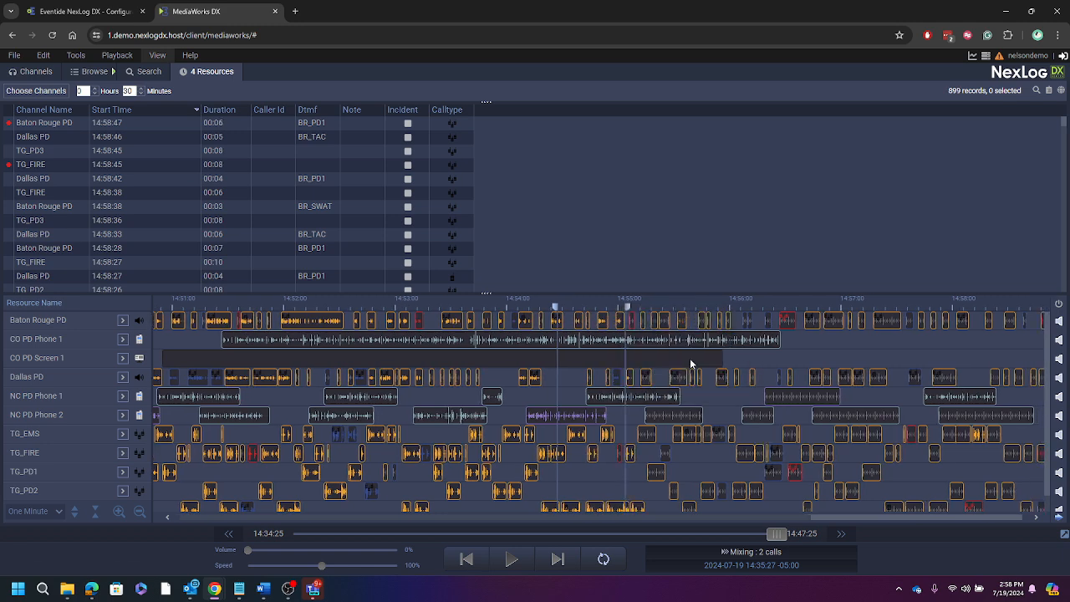
Step: Extend the loop end marker to about midway between 14:55 and 14:56, and turn off Show Loop Markers
{"action": "left_click_drag", "start_coordinate": [632, 312], "coordinate": [668, 309]}
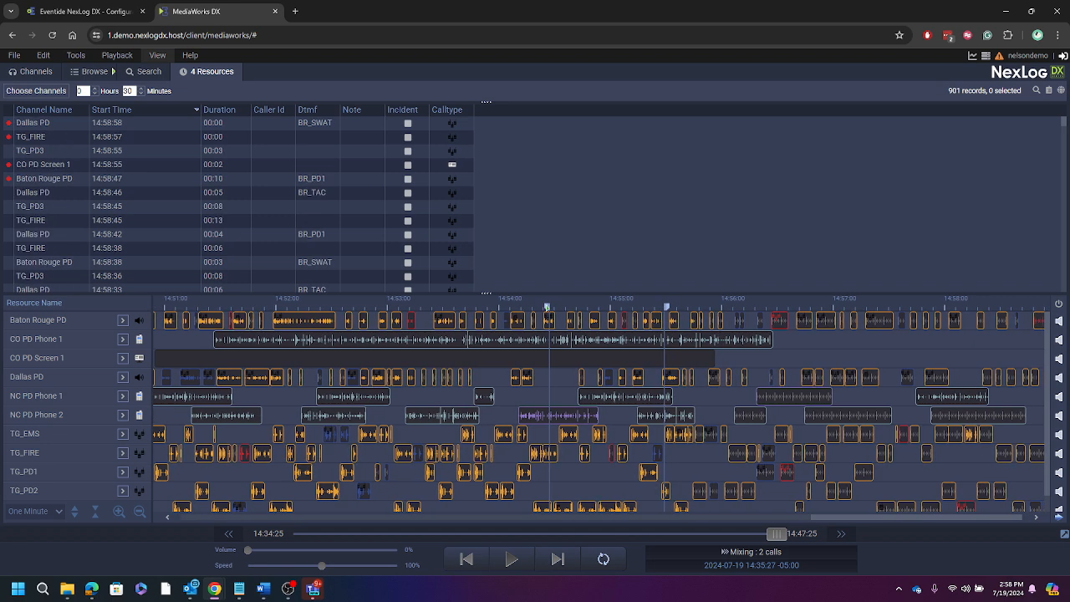
{"action": "left_click", "coordinate": [157, 55]}
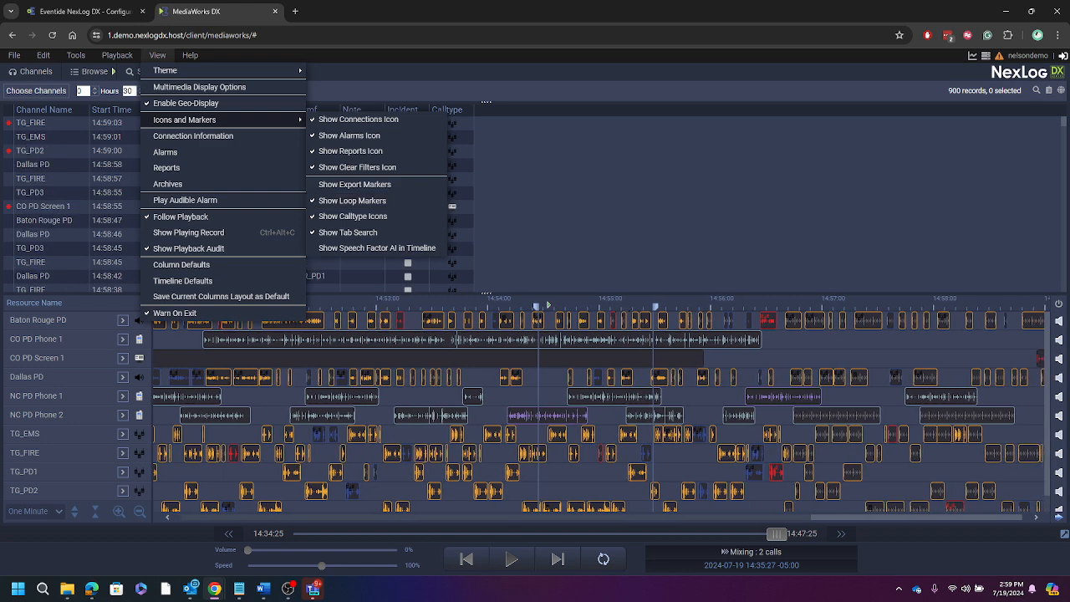
{"action": "left_click", "coordinate": [505, 278]}
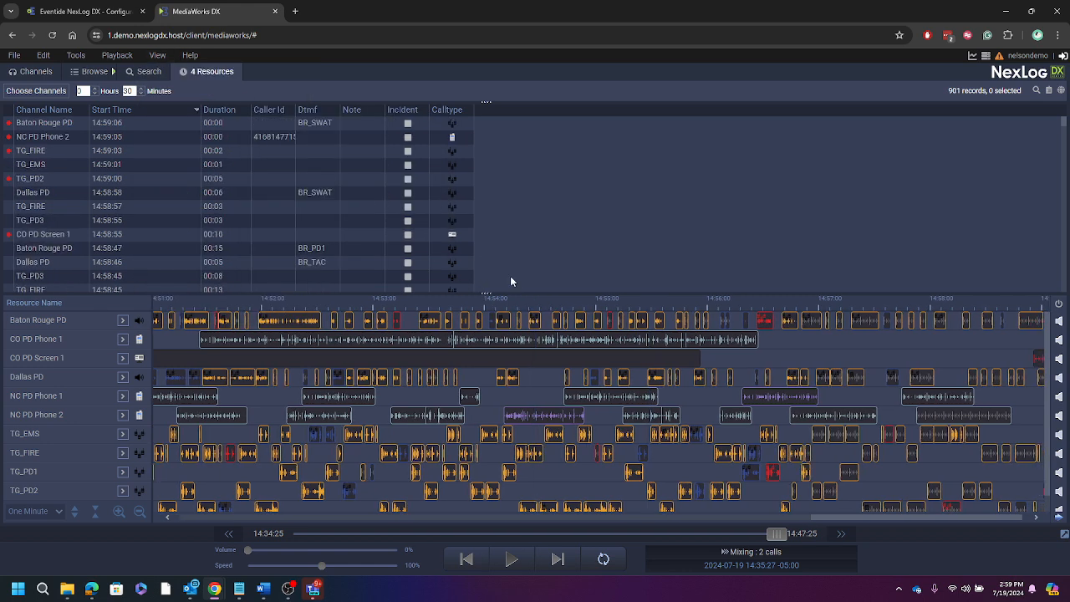
Step: View the recorder's connection information and close it
{"action": "left_click", "coordinate": [158, 55]}
{"action": "mouse_move", "coordinate": [178, 121]}
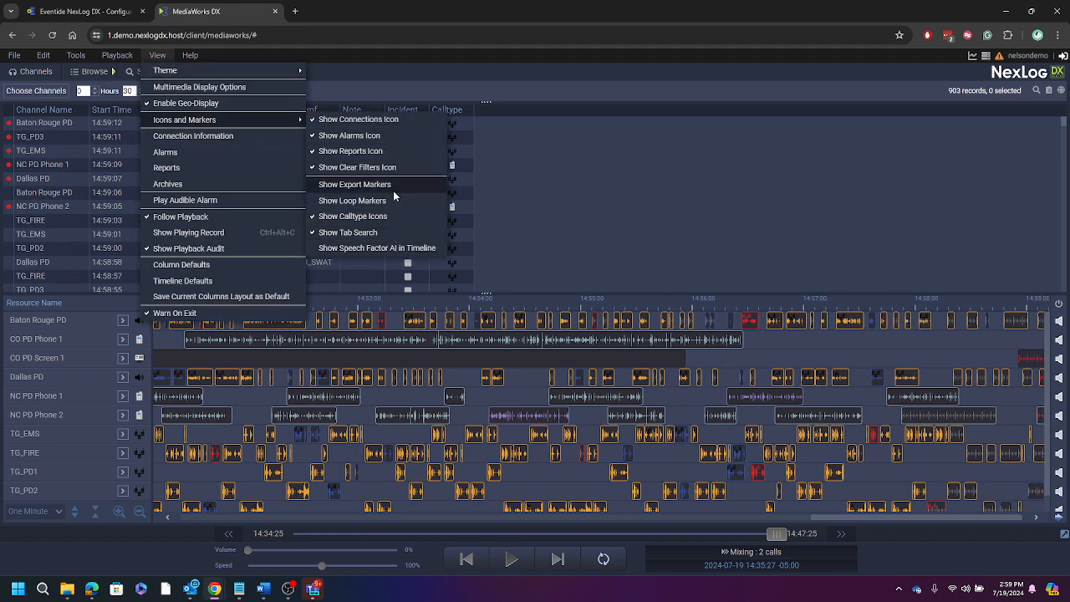
{"action": "left_click", "coordinate": [241, 135]}
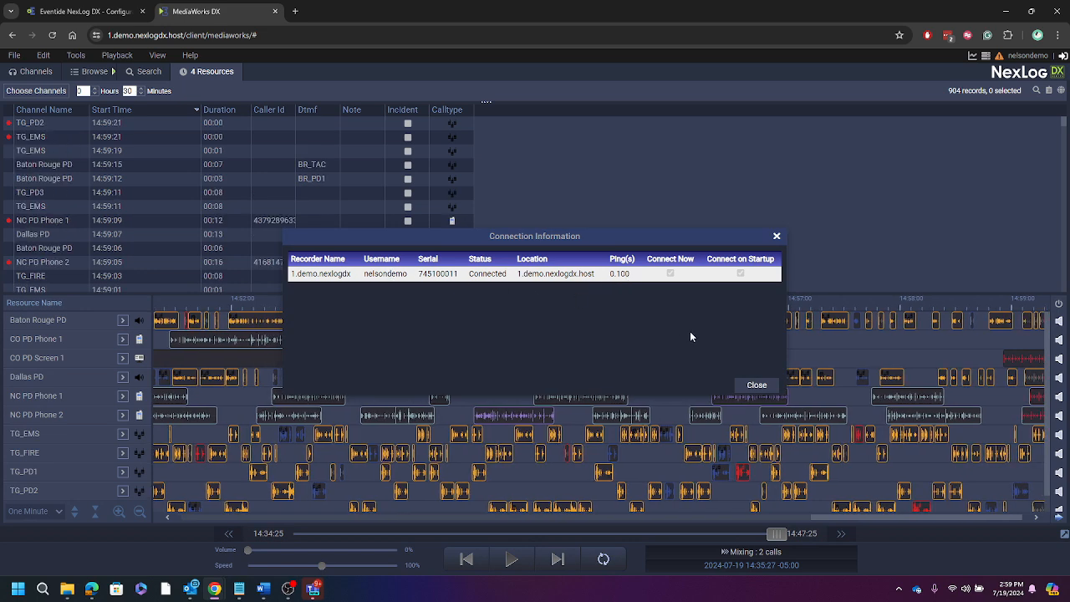
{"action": "left_click", "coordinate": [756, 385]}
Step: View the recorder's alarms from both the view options and the alarm shortcut, closing the alarms window each time
{"action": "left_click", "coordinate": [158, 55]}
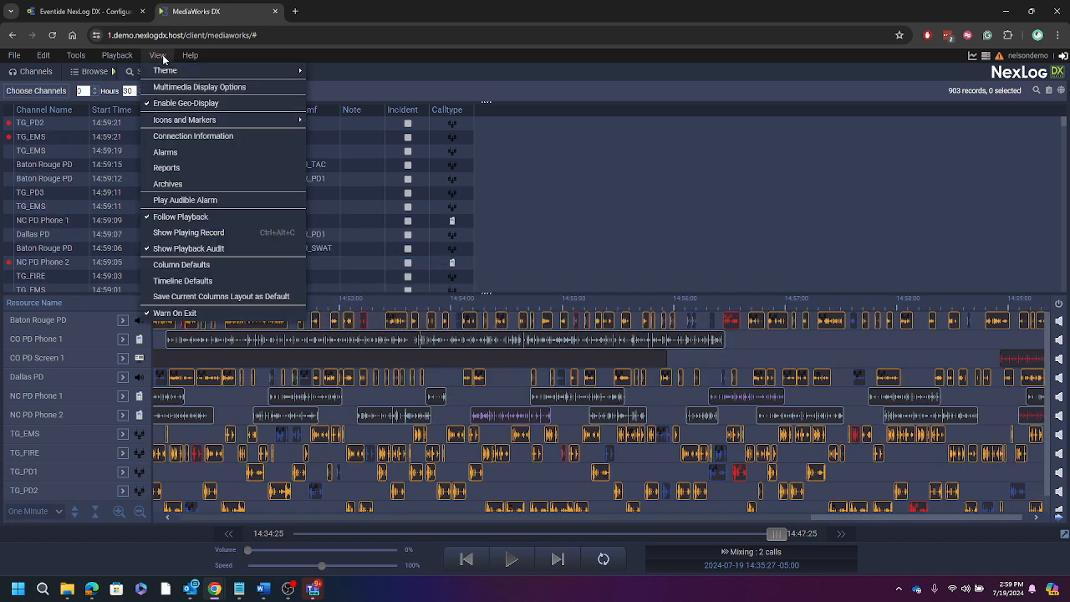
{"action": "left_click", "coordinate": [207, 150]}
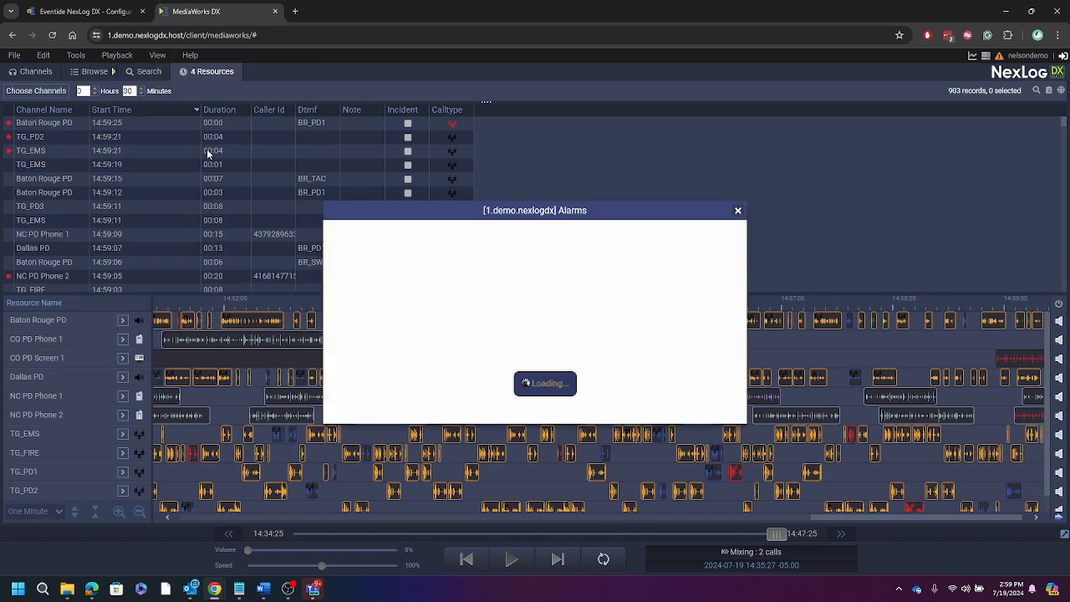
{"action": "left_click", "coordinate": [736, 211]}
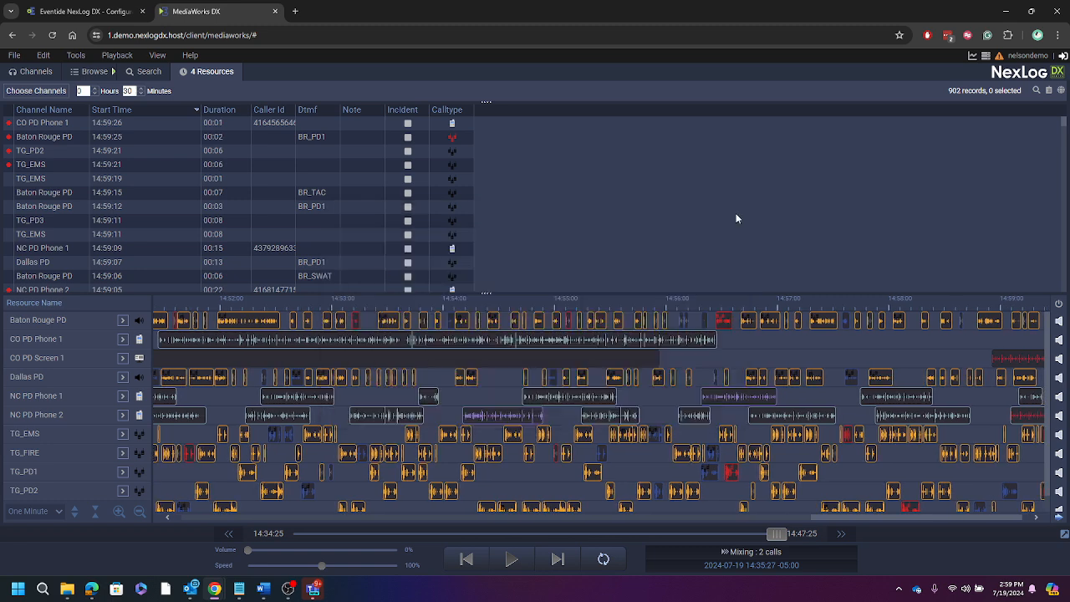
{"action": "left_click", "coordinate": [1000, 56]}
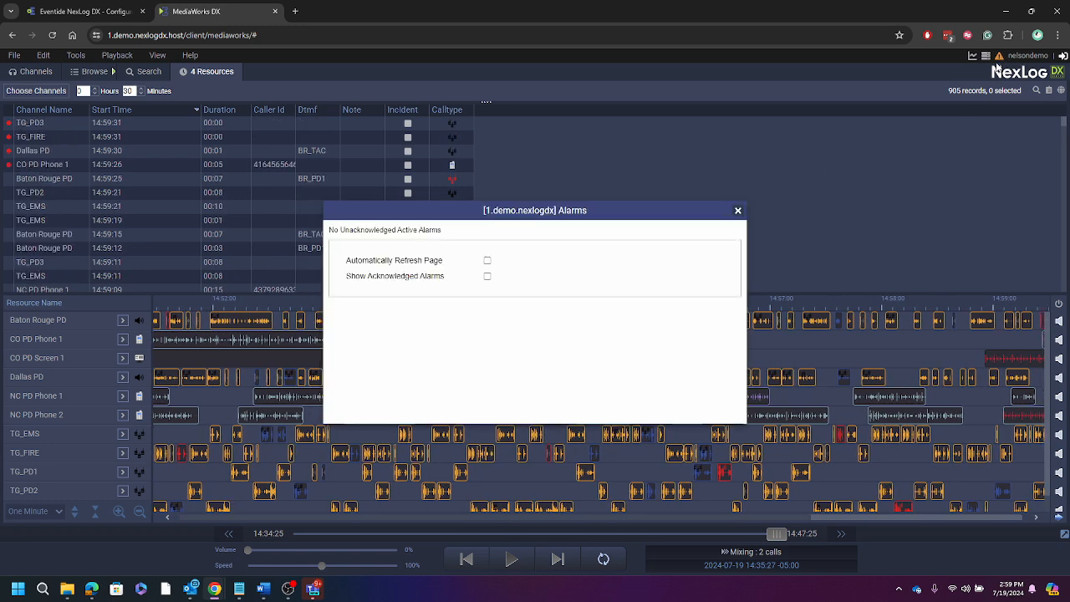
{"action": "left_click", "coordinate": [739, 212]}
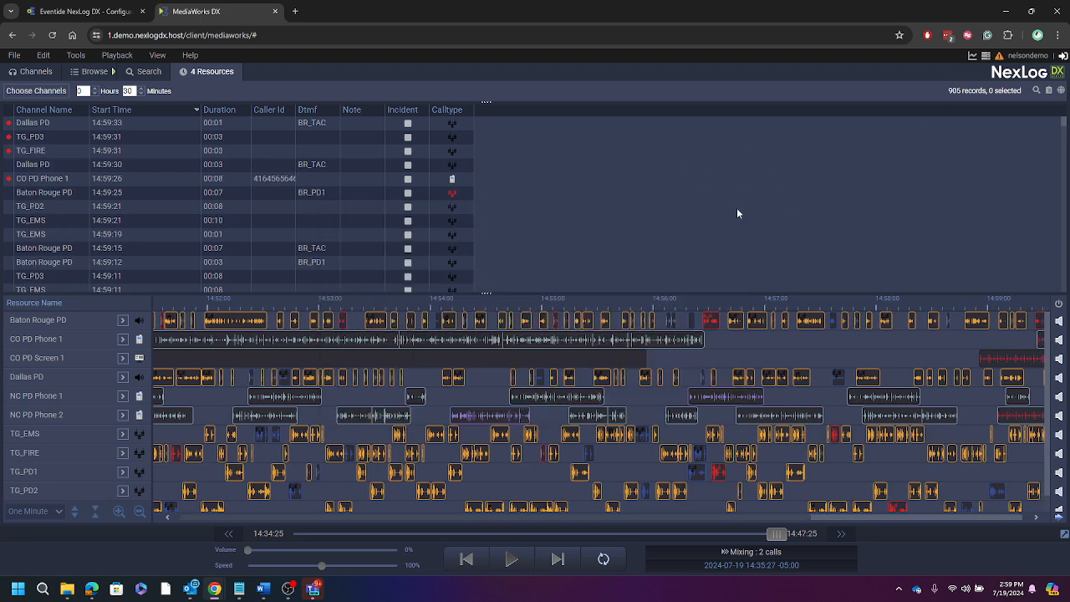
Step: View the reports and browse the list of completed ones, returning to the most recent entries
{"action": "left_click", "coordinate": [156, 55]}
{"action": "left_click", "coordinate": [195, 166]}
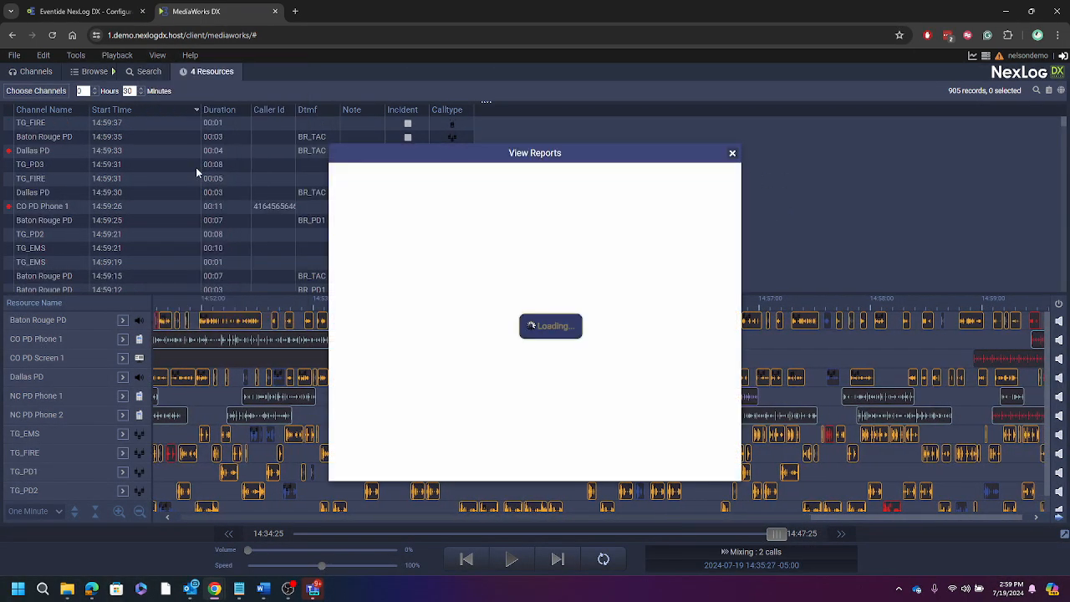
{"action": "scroll", "coordinate": [513, 286], "scroll_direction": "down", "scroll_amount": 8}
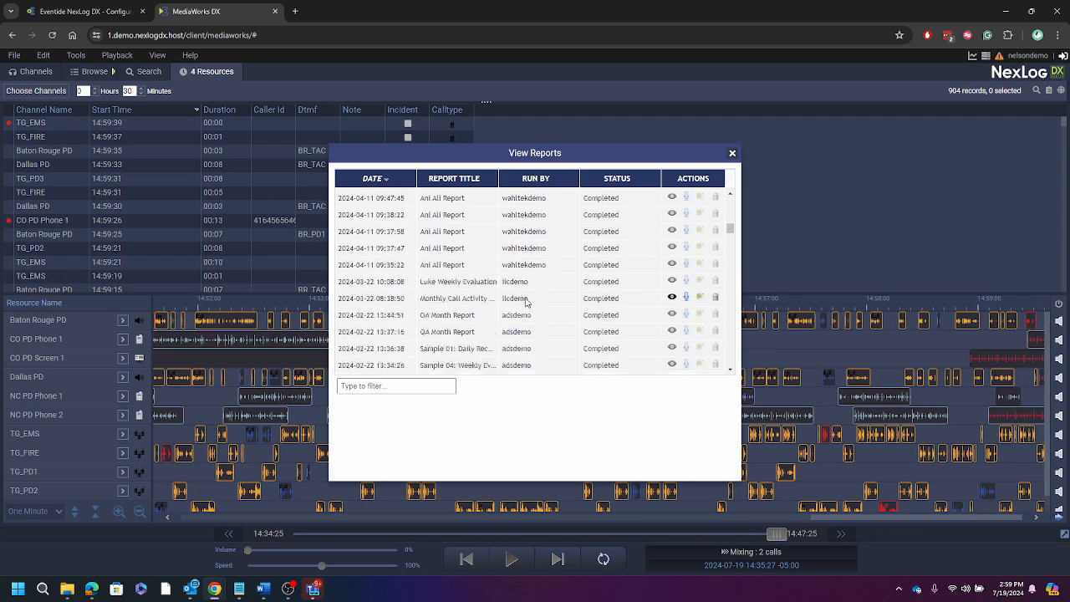
{"action": "scroll", "coordinate": [526, 302], "scroll_direction": "down", "scroll_amount": 10}
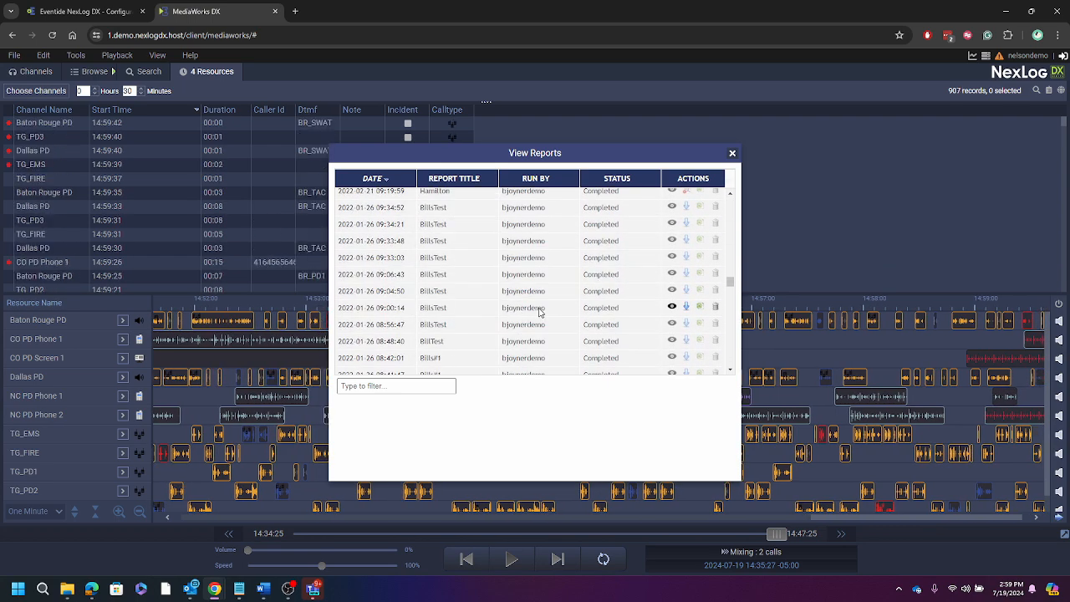
{"action": "scroll", "coordinate": [539, 312], "scroll_direction": "up", "scroll_amount": 18}
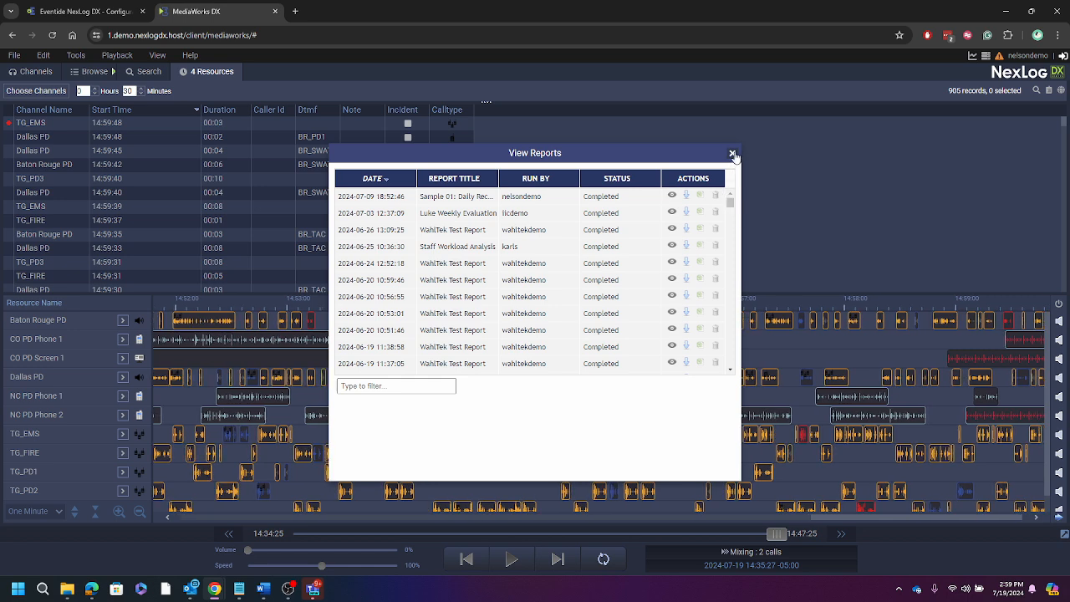
Step: Close the reports window, and view the status of the archive drives before closing that window as well
{"action": "left_click", "coordinate": [732, 155]}
{"action": "left_click", "coordinate": [158, 55]}
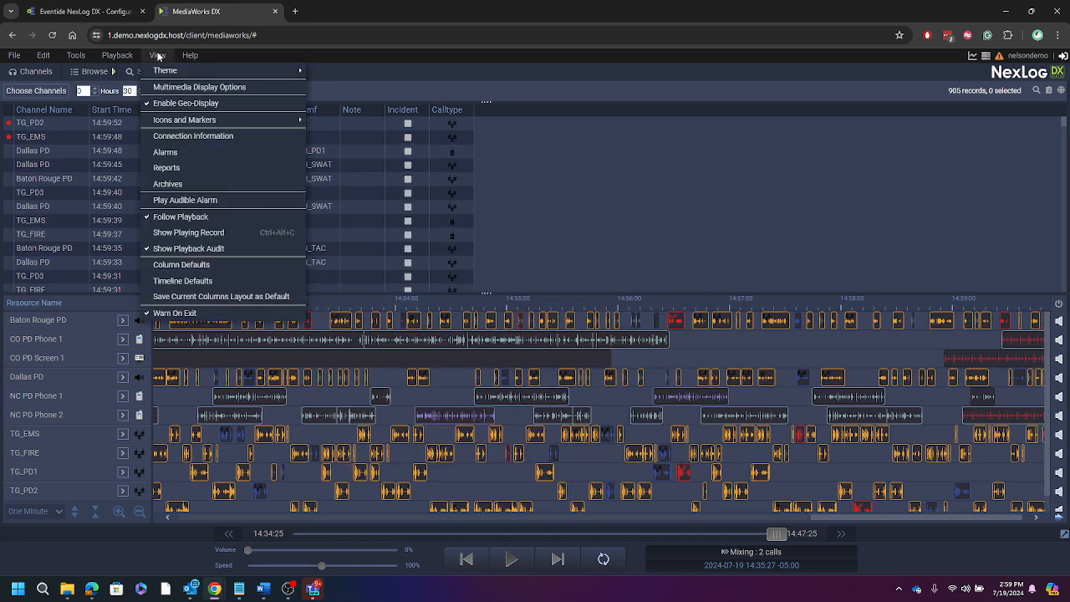
{"action": "left_click", "coordinate": [215, 184]}
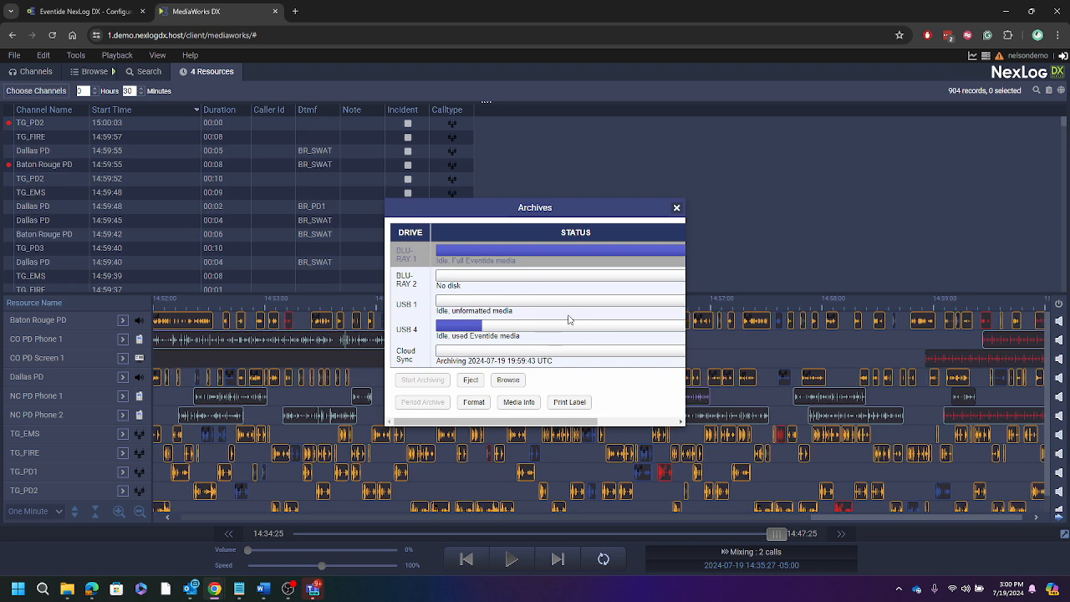
{"action": "left_click", "coordinate": [677, 209]}
{"action": "left_click", "coordinate": [150, 53]}
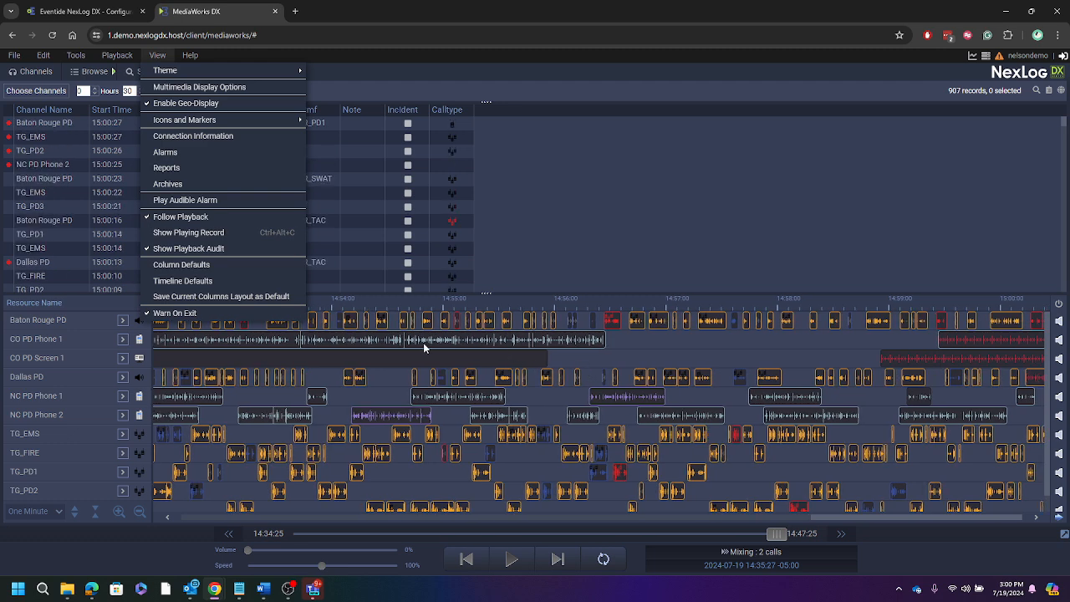
{"action": "left_click", "coordinate": [400, 343]}
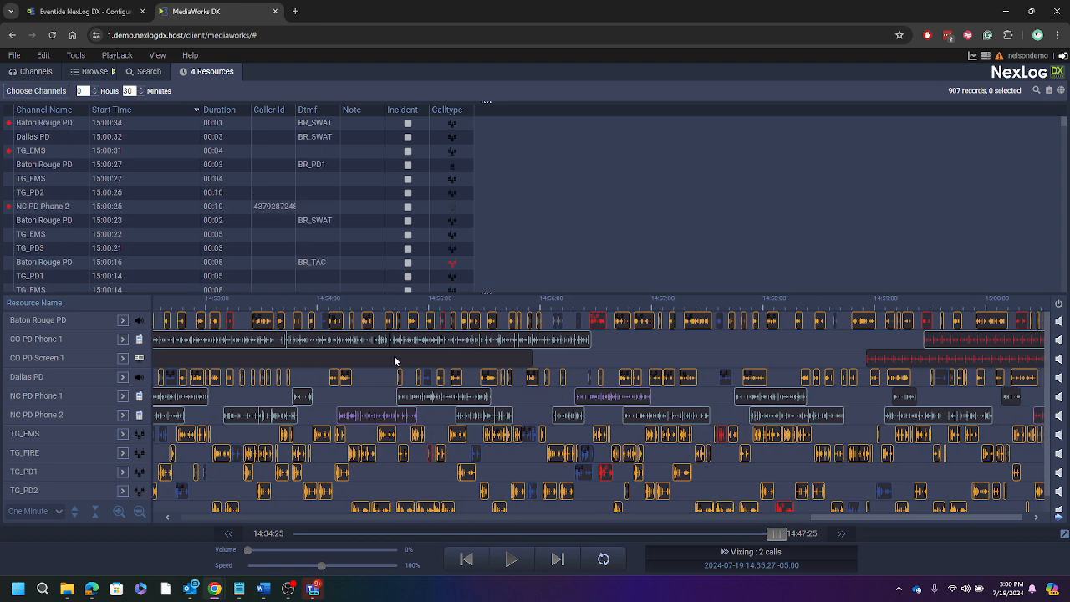
Step: Play the selected CO PD Phone 1 recording from the timeline of the Browse results and turn on Follow Playback
{"action": "left_click", "coordinate": [84, 75]}
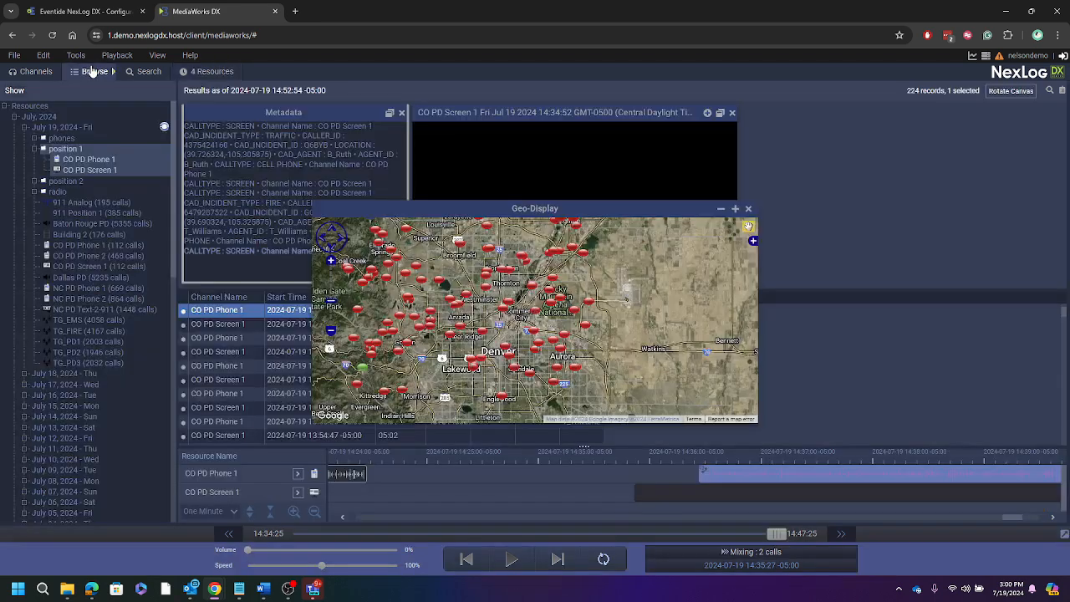
{"action": "double_click", "coordinate": [719, 473]}
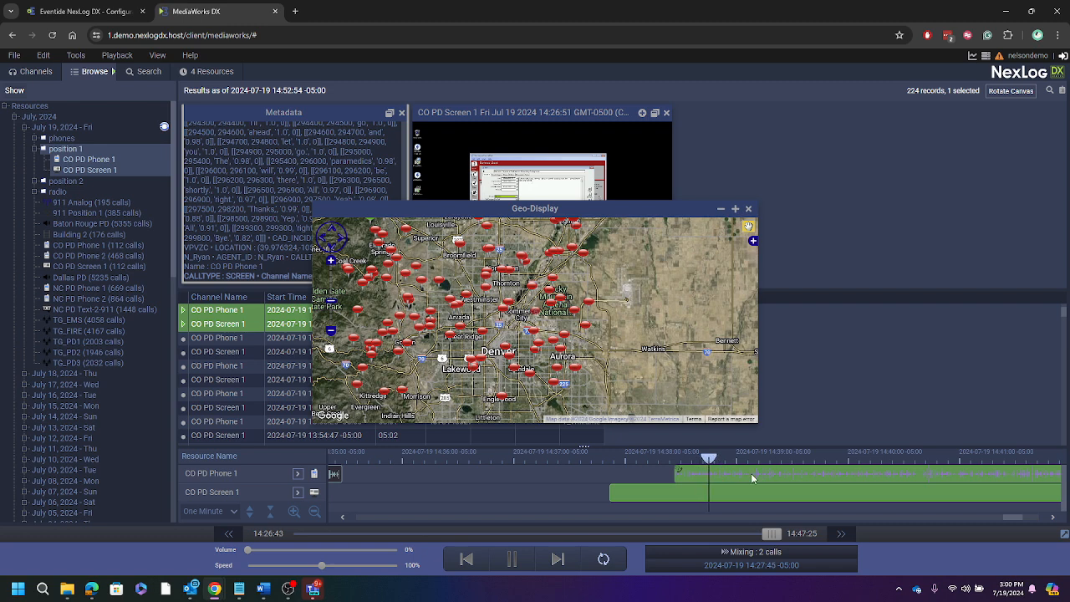
{"action": "left_click", "coordinate": [160, 57]}
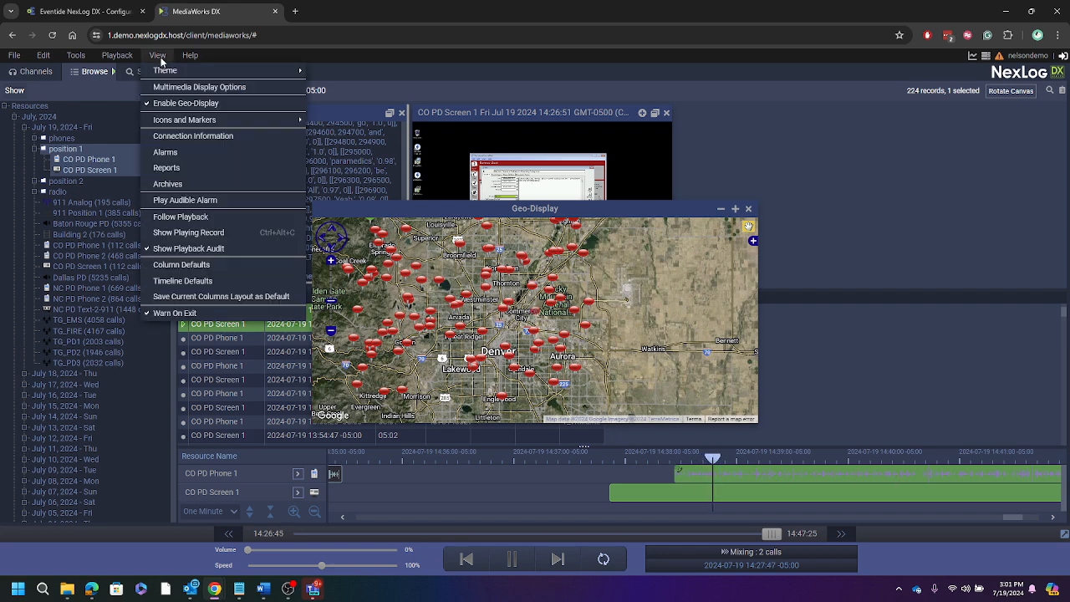
{"action": "left_click", "coordinate": [167, 219]}
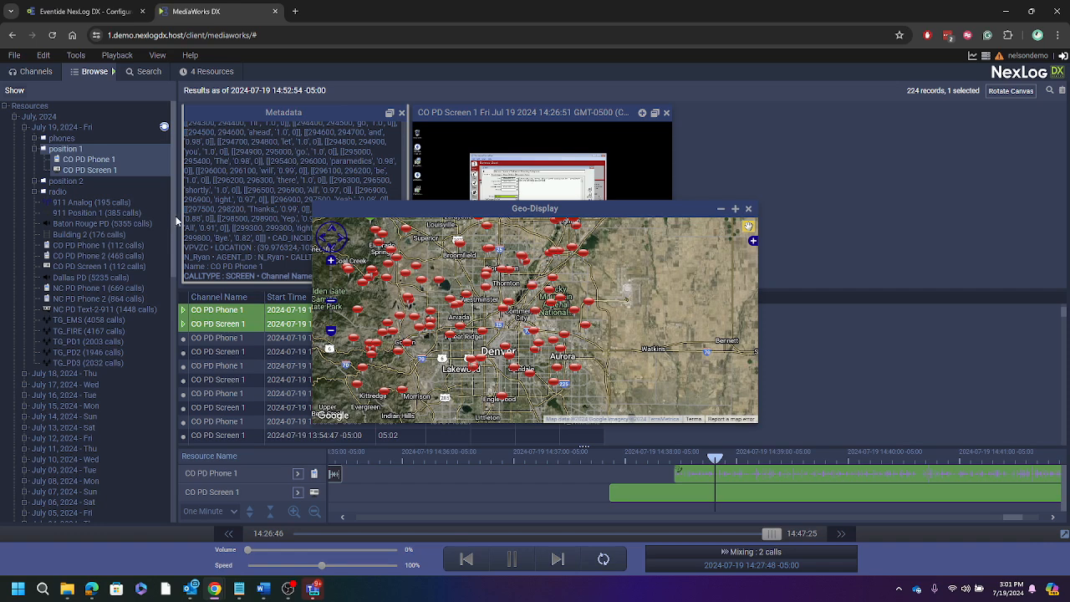
Step: Close the Geo-Display window and enlarge the record list by shrinking the metadata and screen area above it
{"action": "left_click", "coordinate": [748, 209]}
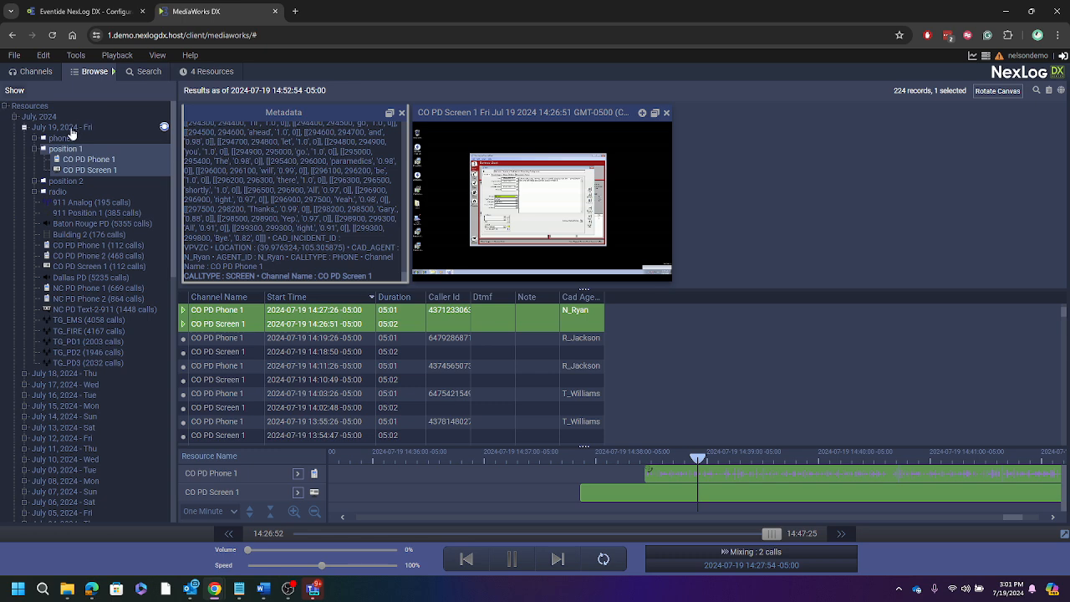
{"action": "scroll", "coordinate": [327, 342], "scroll_direction": "down", "scroll_amount": 10}
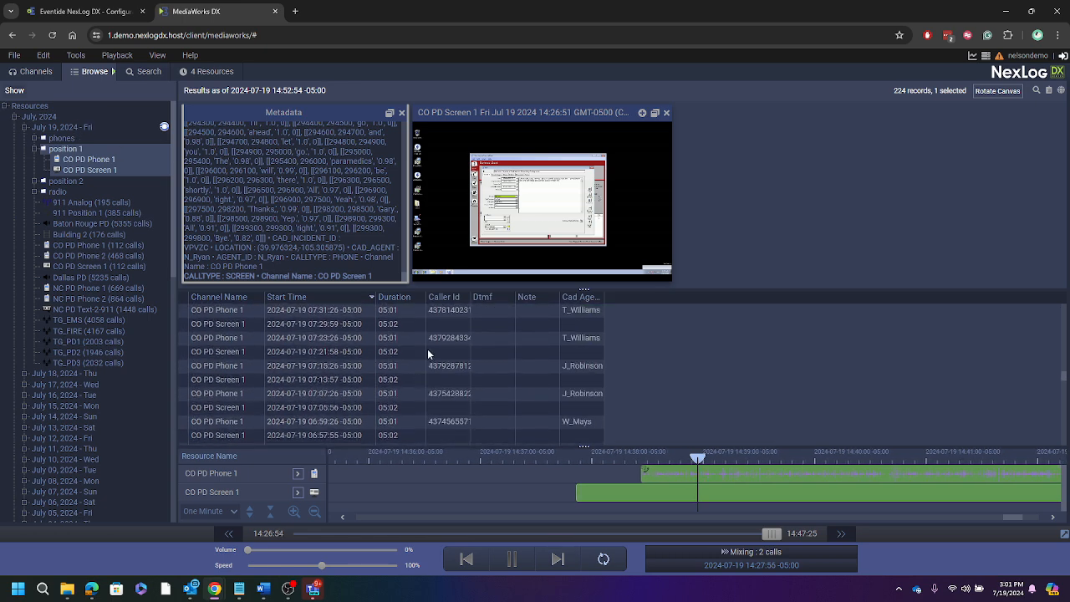
{"action": "left_click_drag", "start_coordinate": [583, 289], "coordinate": [583, 216]}
Step: Go to the oldest records in the list, and return to the record in playback with Show Playing Record
{"action": "scroll", "coordinate": [641, 350], "scroll_direction": "down", "scroll_amount": 5}
{"action": "scroll", "coordinate": [641, 350], "scroll_direction": "down", "scroll_amount": 5}
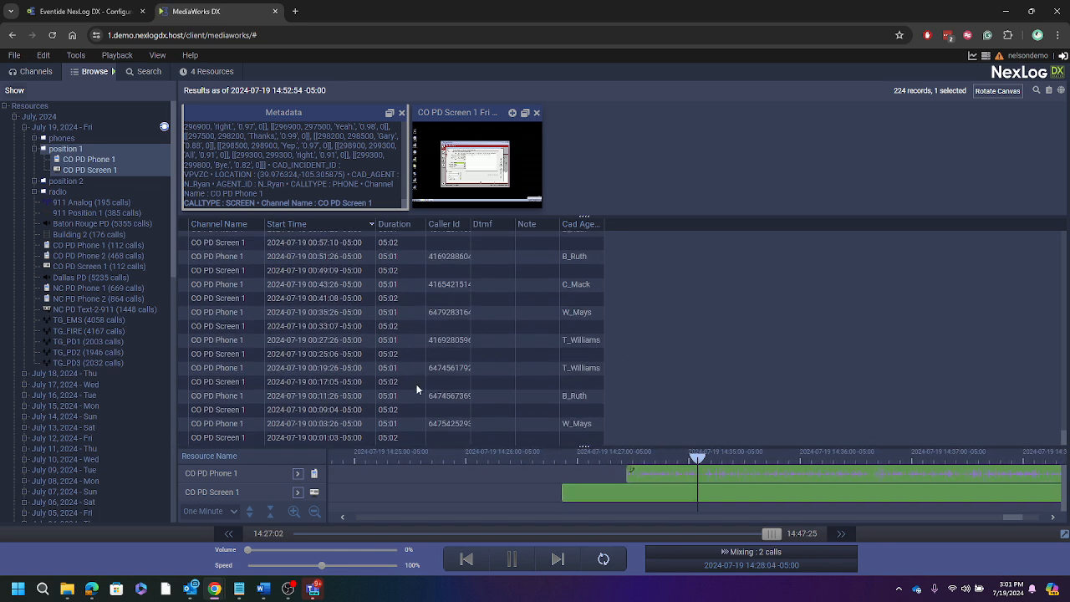
{"action": "left_click", "coordinate": [157, 56]}
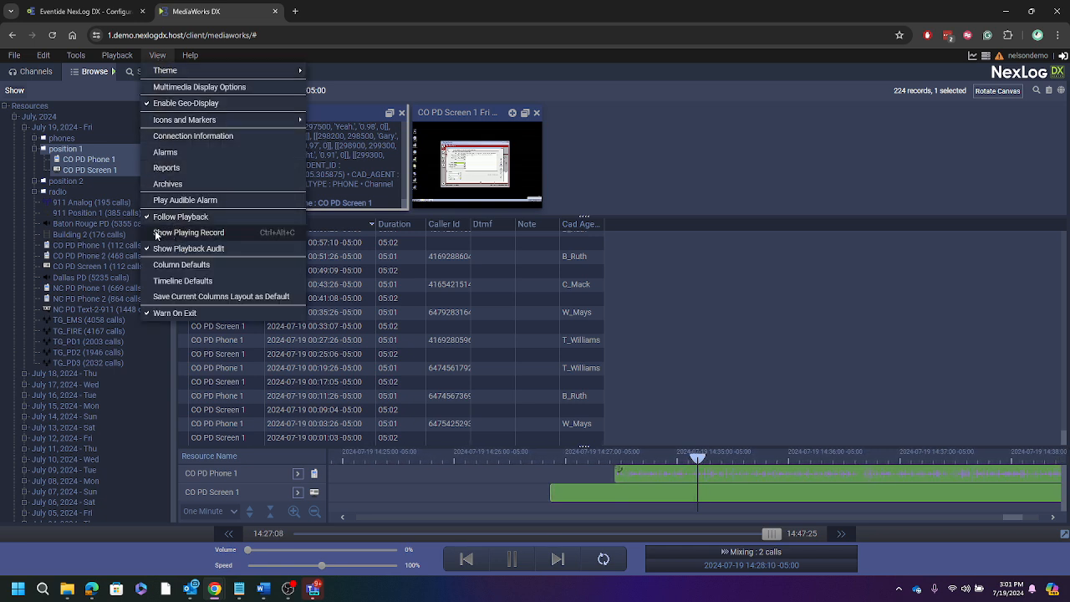
{"action": "left_click", "coordinate": [186, 233]}
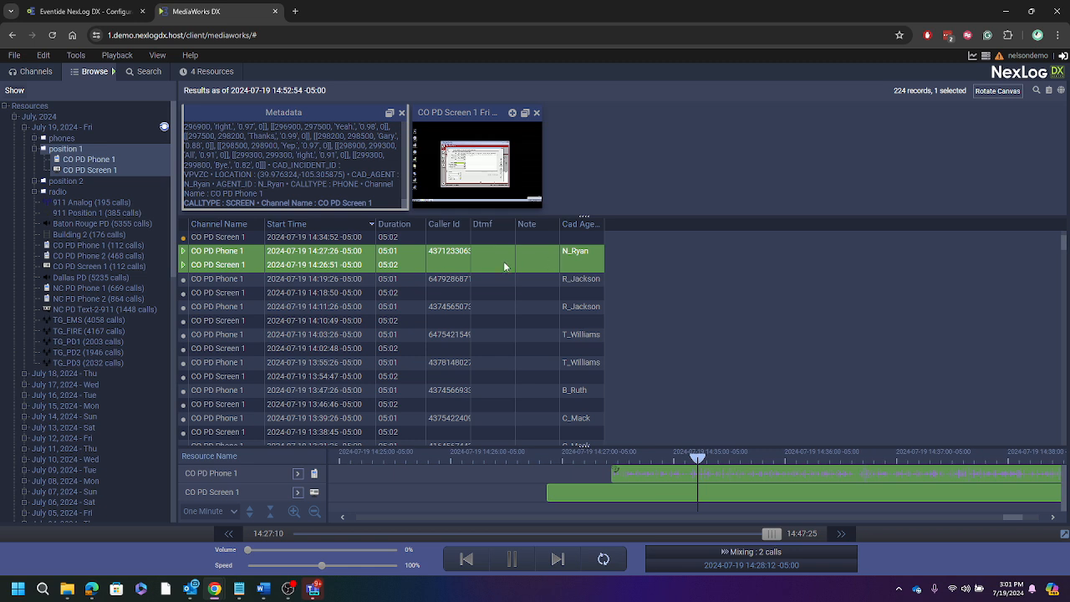
Step: Check the Show Playback Audit option, and play the records from 13:07:26, 13:06:41 and 12:59:26 to compare their playback markers
{"action": "left_click", "coordinate": [158, 55]}
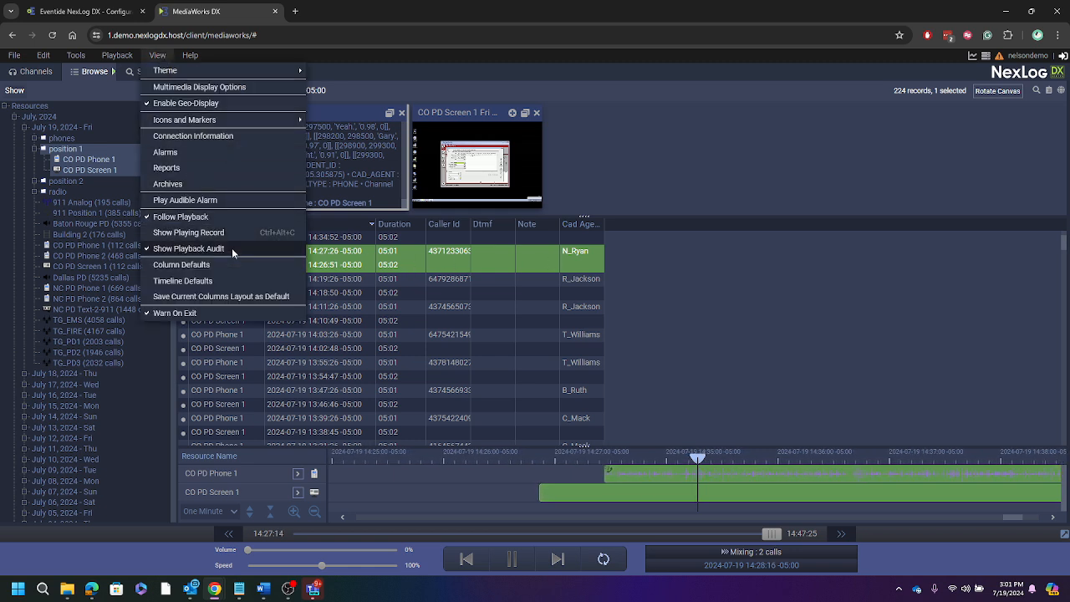
{"action": "left_click", "coordinate": [645, 287]}
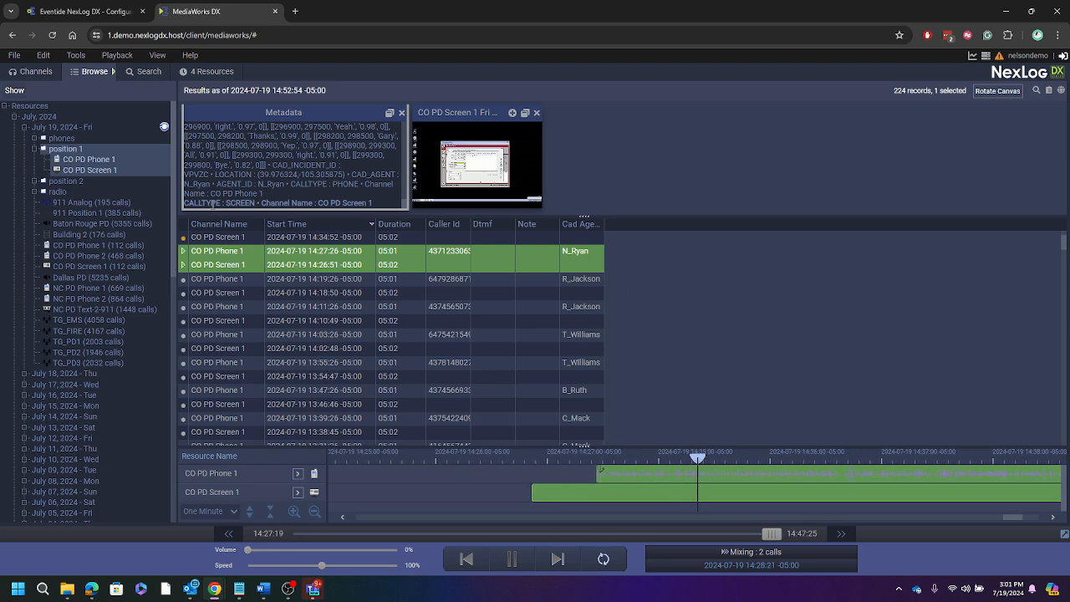
{"action": "scroll", "coordinate": [193, 304], "scroll_direction": "down", "scroll_amount": 4}
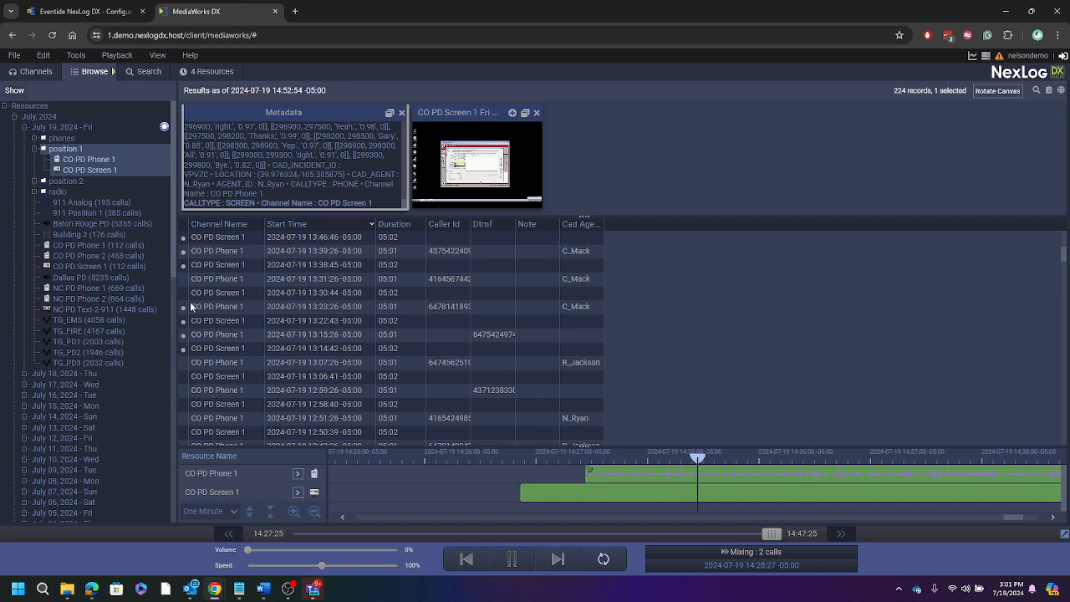
{"action": "double_click", "coordinate": [195, 362]}
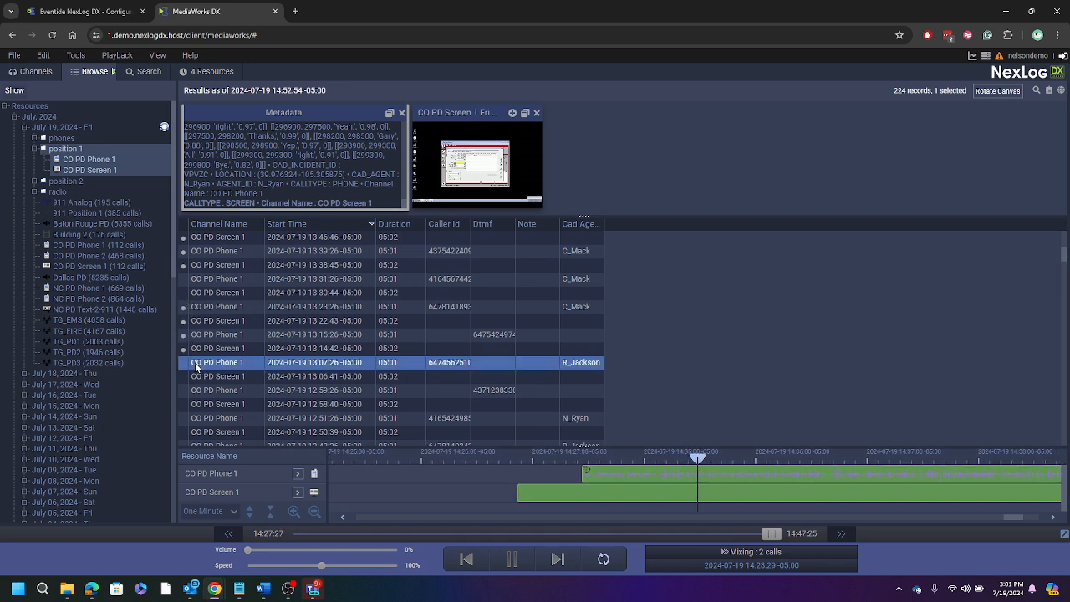
{"action": "double_click", "coordinate": [207, 376]}
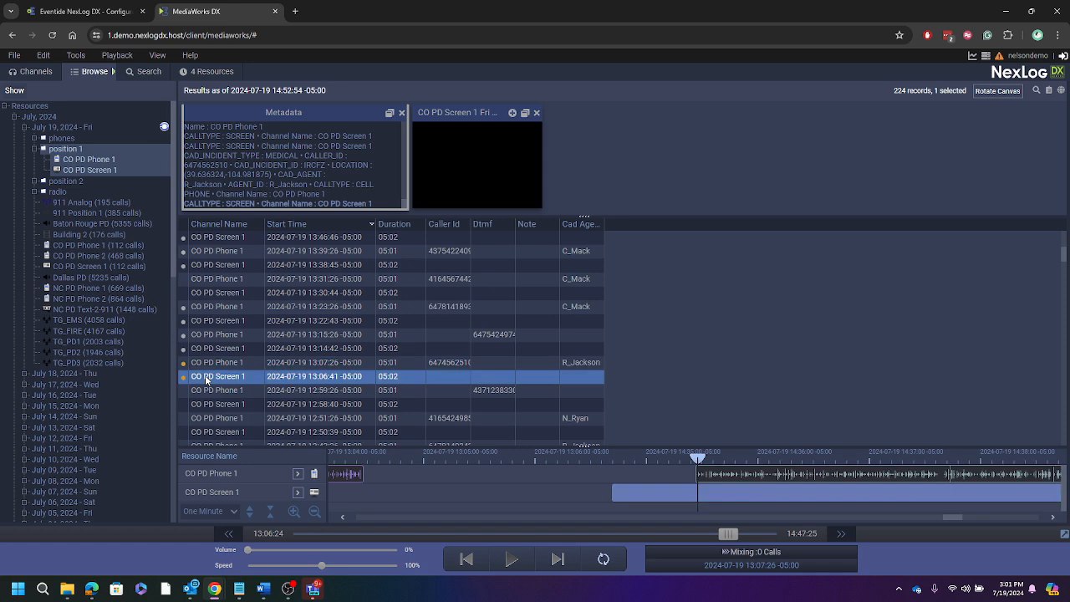
{"action": "double_click", "coordinate": [209, 391]}
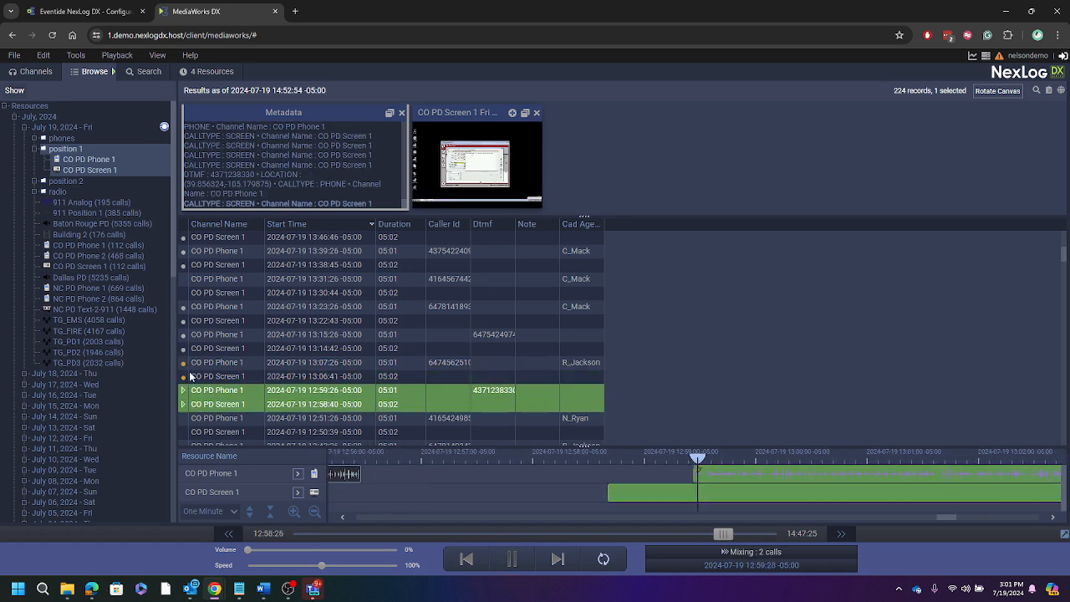
{"action": "scroll", "coordinate": [251, 376], "scroll_direction": "down", "scroll_amount": 4}
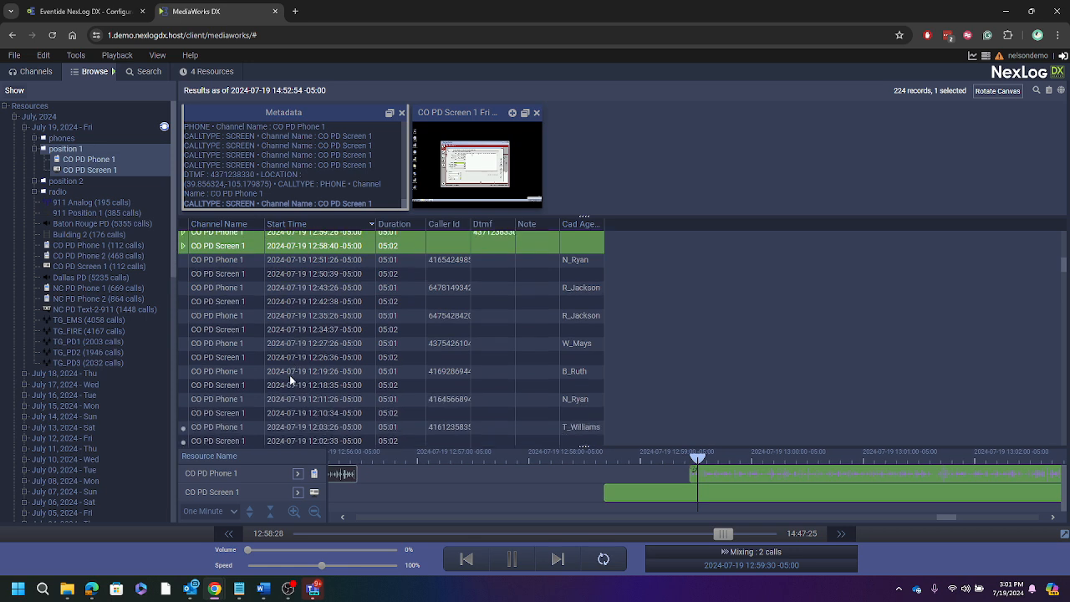
{"action": "scroll", "coordinate": [289, 374], "scroll_direction": "up", "scroll_amount": 1}
Step: Widen the Cad Agent column to show its full heading, and browse the complete list of columns available for the record list
{"action": "left_click", "coordinate": [157, 55]}
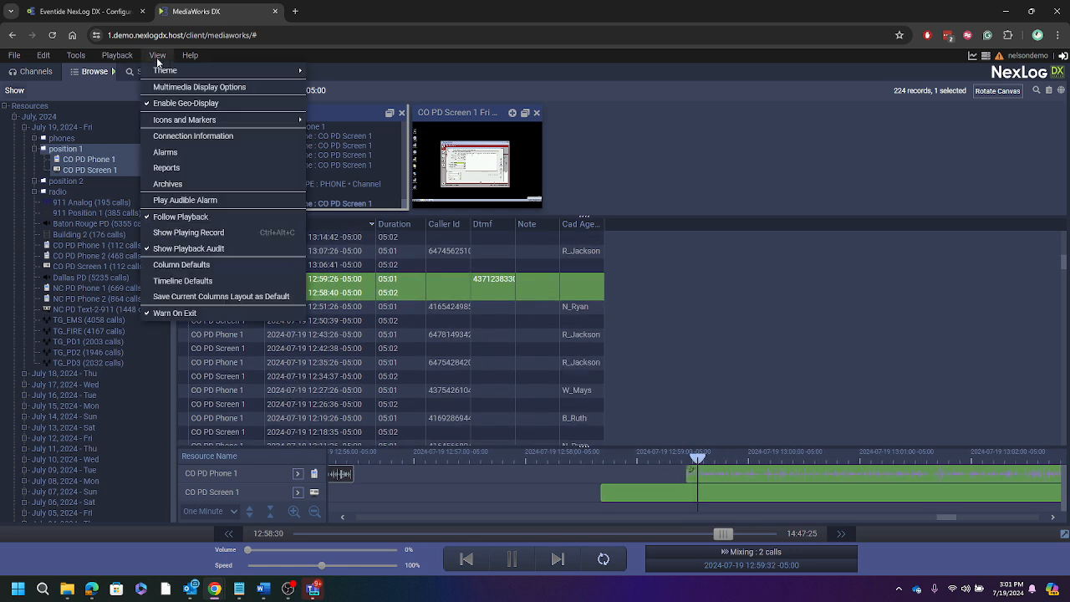
{"action": "left_click", "coordinate": [218, 265]}
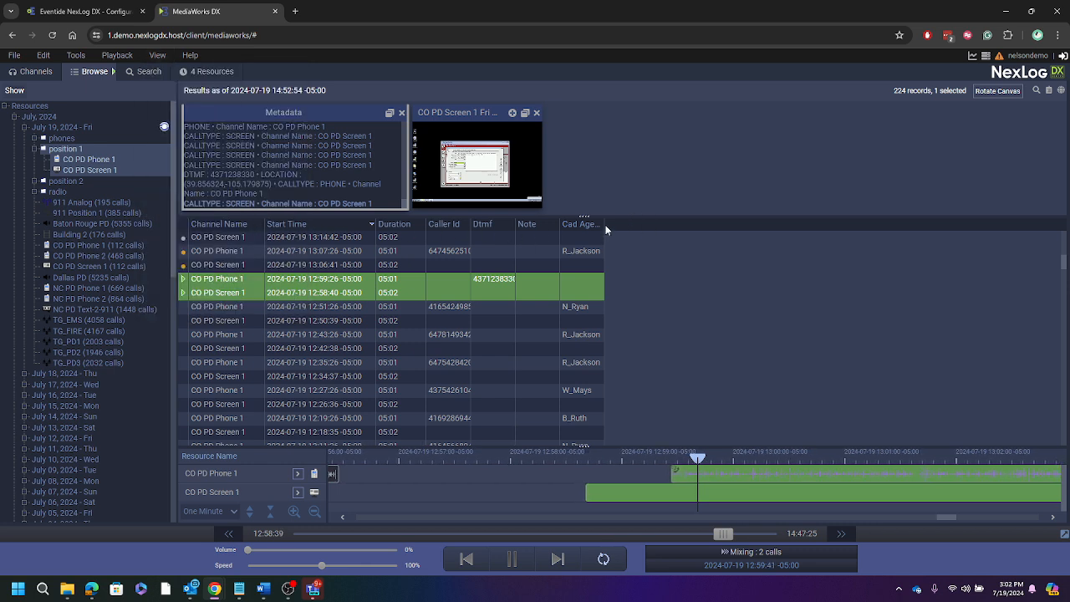
{"action": "left_click_drag", "start_coordinate": [603, 224], "coordinate": [634, 224]}
{"action": "right_click", "coordinate": [653, 225]}
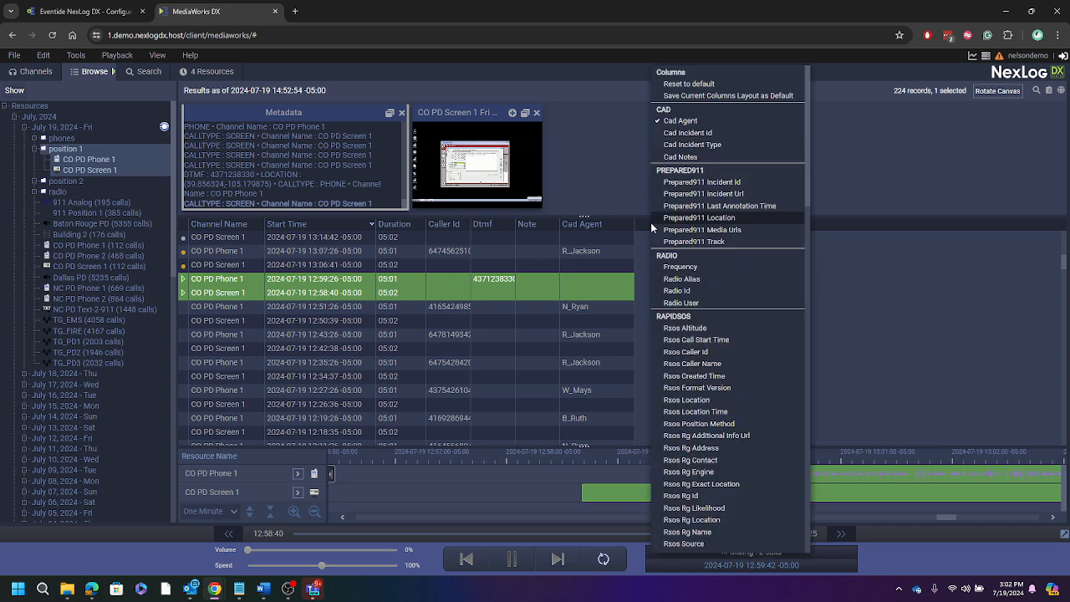
{"action": "scroll", "coordinate": [733, 317], "scroll_direction": "down", "scroll_amount": 15}
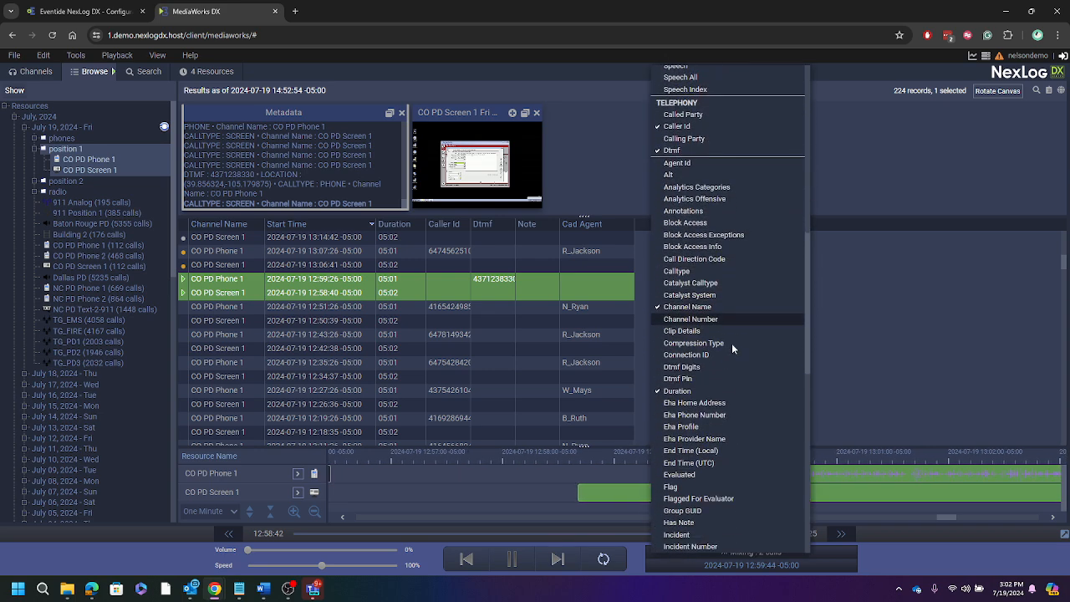
{"action": "scroll", "coordinate": [734, 371], "scroll_direction": "down", "scroll_amount": 5}
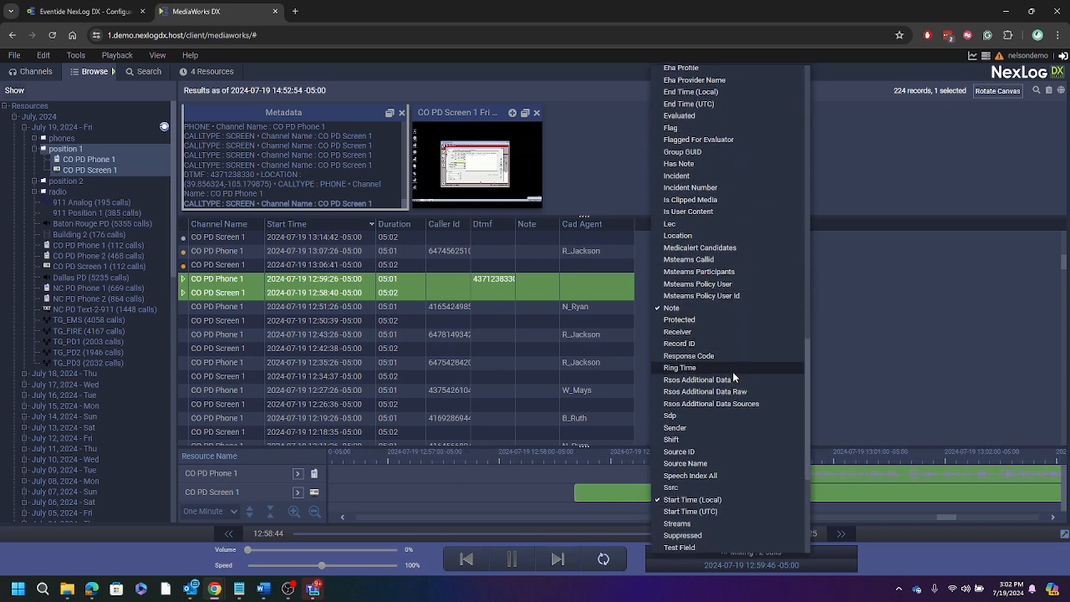
{"action": "scroll", "coordinate": [732, 373], "scroll_direction": "down", "scroll_amount": 2}
{"action": "scroll", "coordinate": [733, 373], "scroll_direction": "down", "scroll_amount": 5}
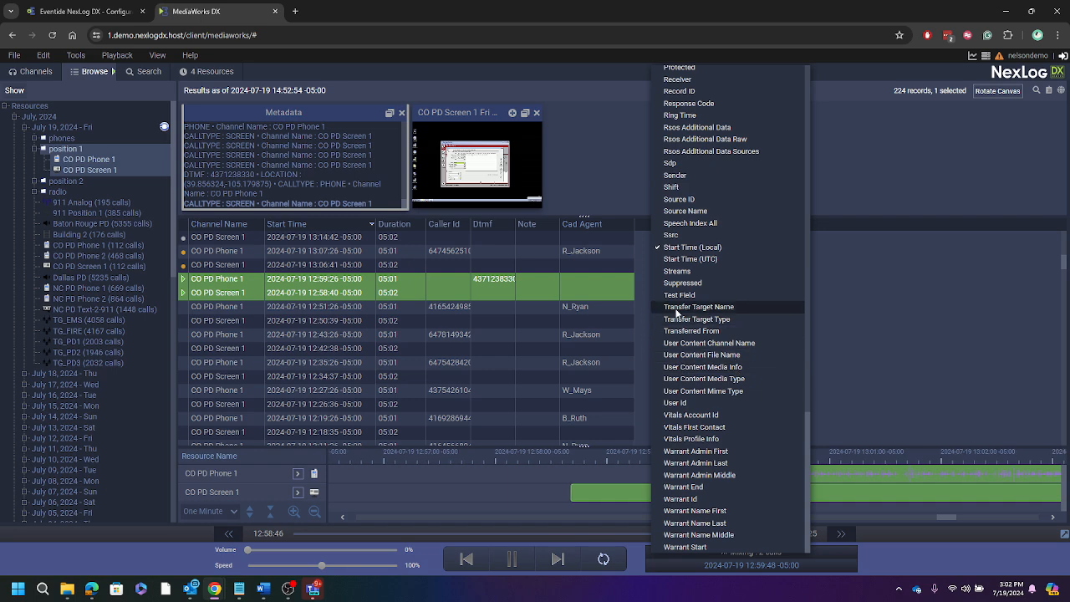
{"action": "scroll", "coordinate": [699, 396], "scroll_direction": "up", "scroll_amount": 10}
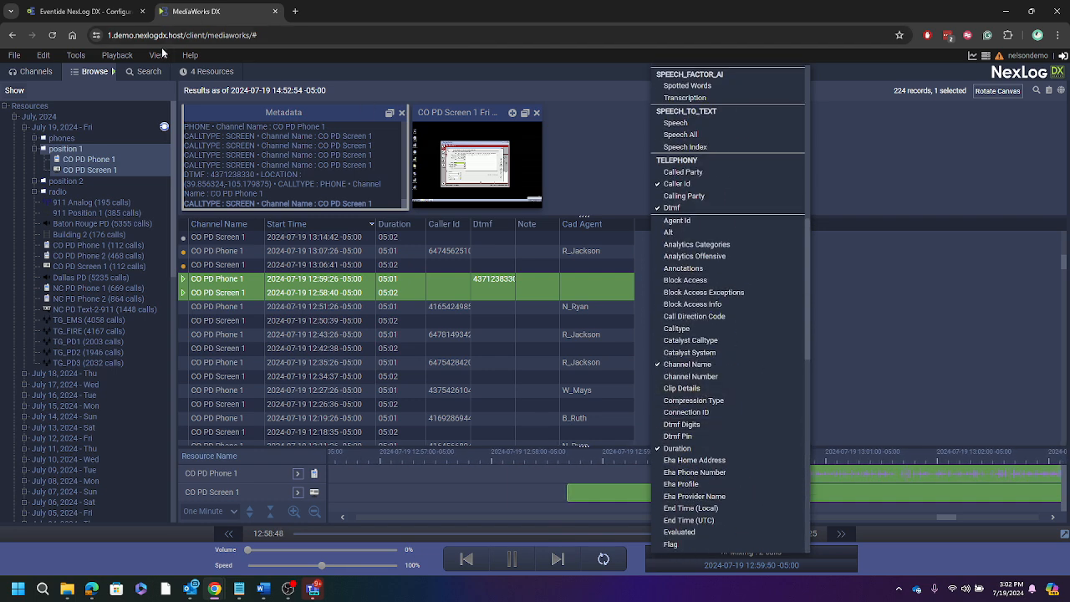
Step: View the Column Defaults options, moving their window clear of the record list, and close them without saving
{"action": "left_click", "coordinate": [157, 55]}
{"action": "left_click", "coordinate": [182, 264]}
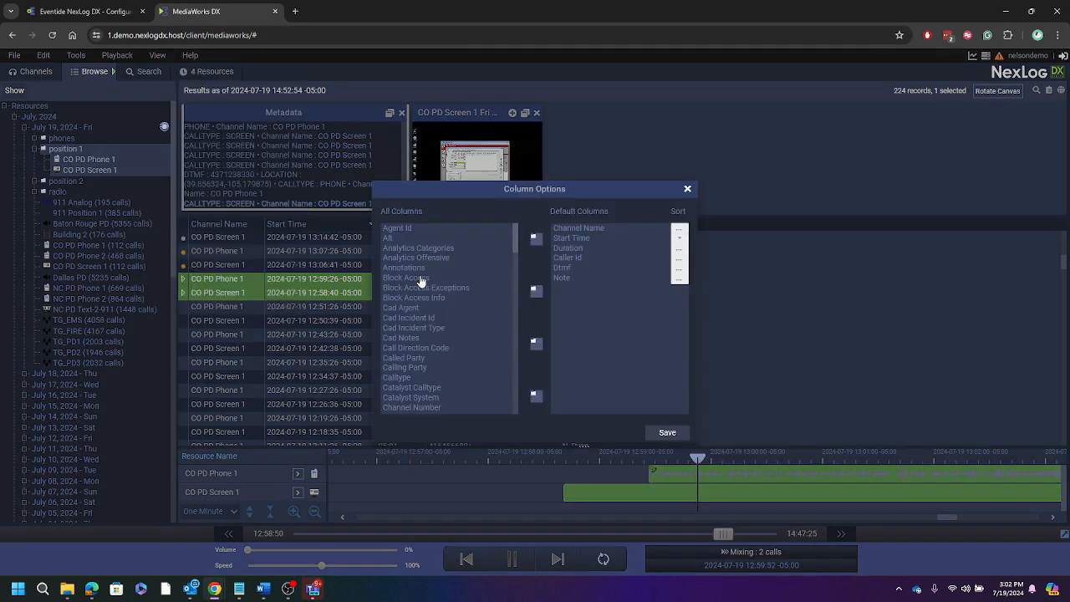
{"action": "left_click_drag", "start_coordinate": [602, 192], "coordinate": [831, 153]}
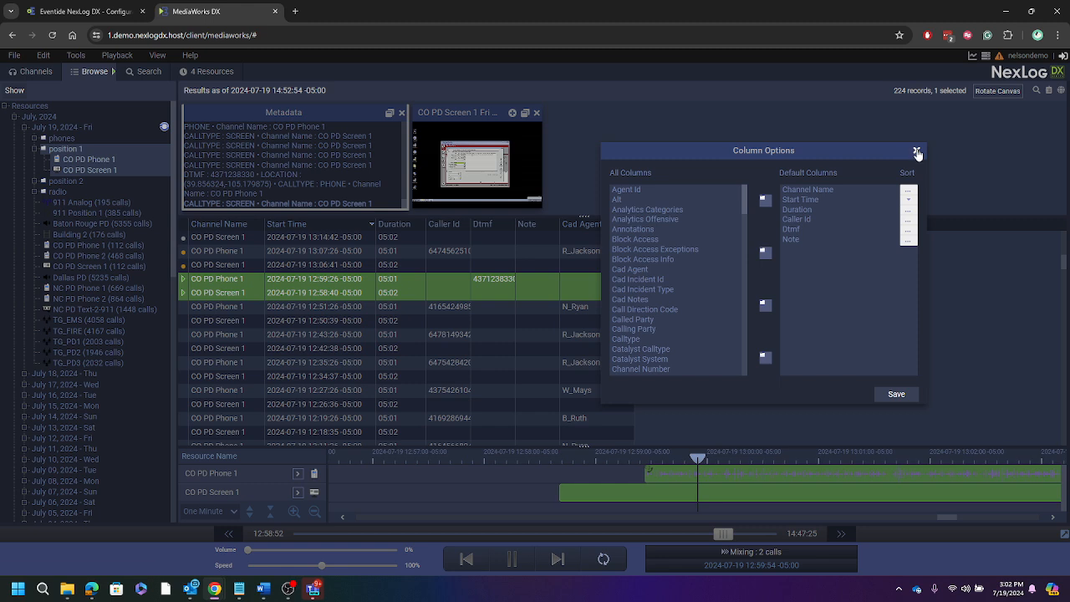
{"action": "left_click", "coordinate": [917, 152]}
Step: Add the Agent Id and Frequency columns to the record list
{"action": "right_click", "coordinate": [669, 226]}
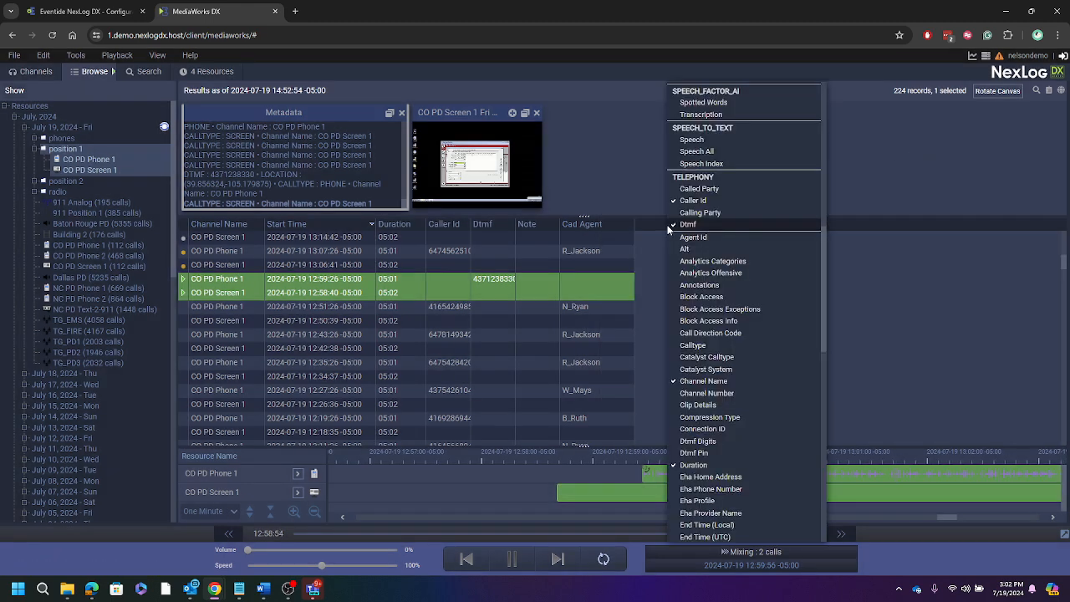
{"action": "left_click", "coordinate": [708, 238]}
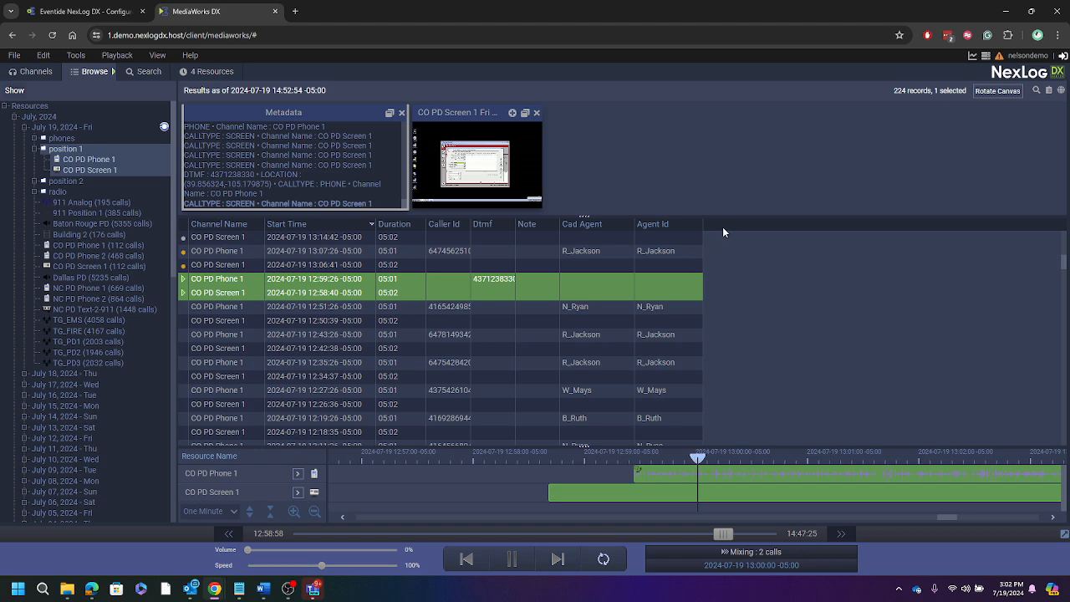
{"action": "right_click", "coordinate": [725, 227]}
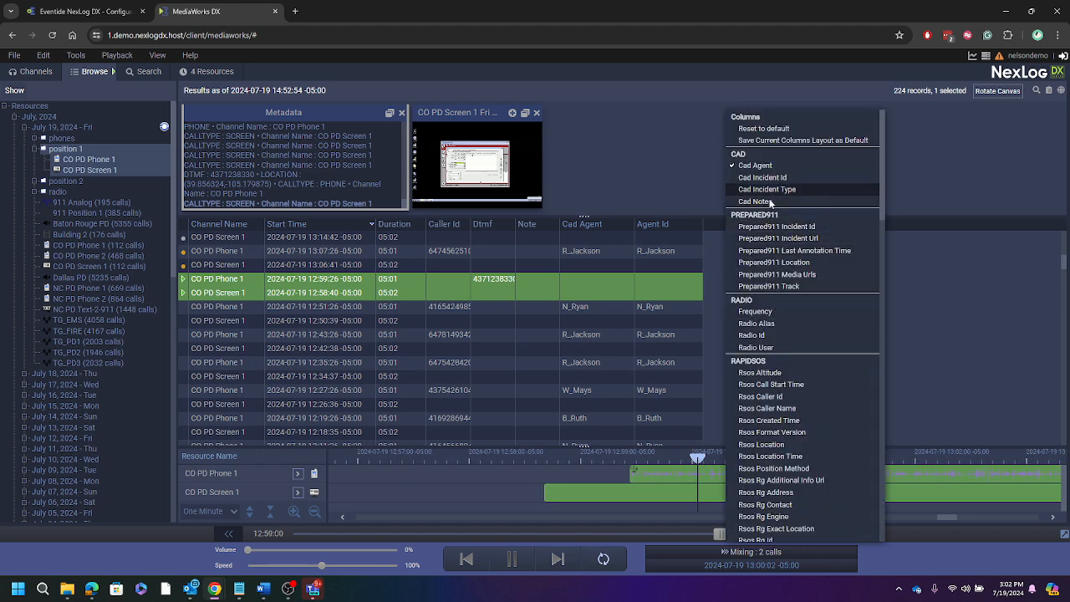
{"action": "left_click", "coordinate": [769, 312]}
Step: Add the Calltype column to the record list
{"action": "right_click", "coordinate": [759, 221]}
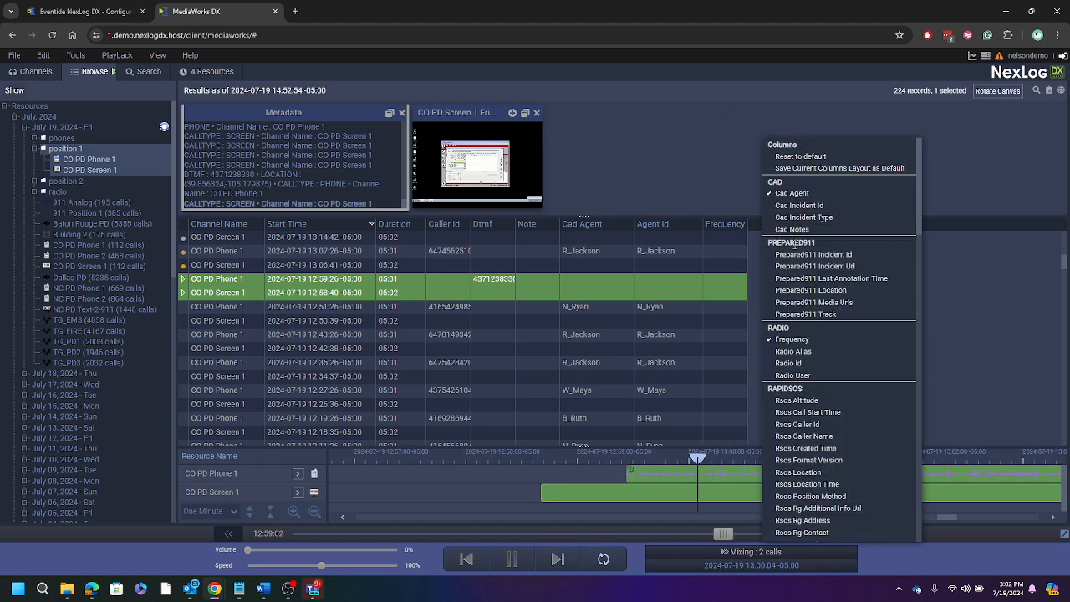
{"action": "scroll", "coordinate": [816, 378], "scroll_direction": "down", "scroll_amount": 2}
{"action": "scroll", "coordinate": [817, 380], "scroll_direction": "down", "scroll_amount": 5}
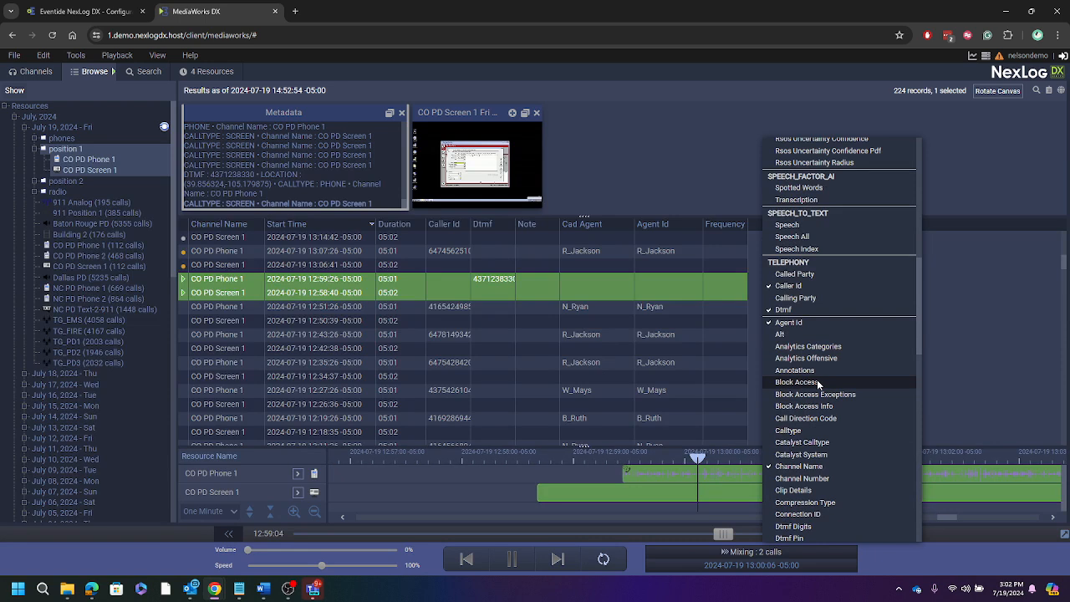
{"action": "scroll", "coordinate": [836, 360], "scroll_direction": "down", "scroll_amount": 2}
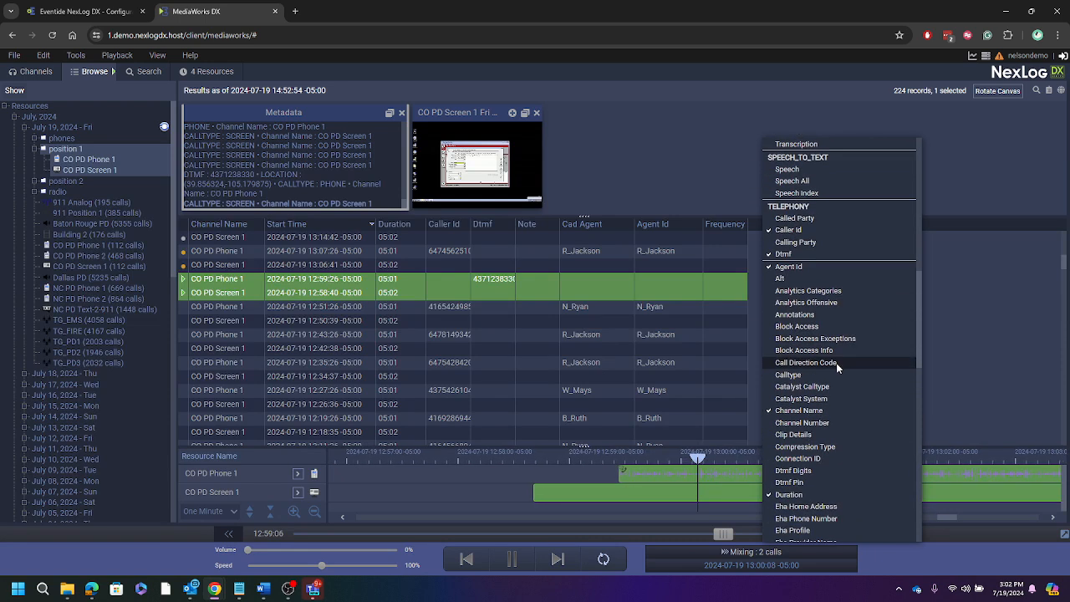
{"action": "left_click", "coordinate": [830, 375]}
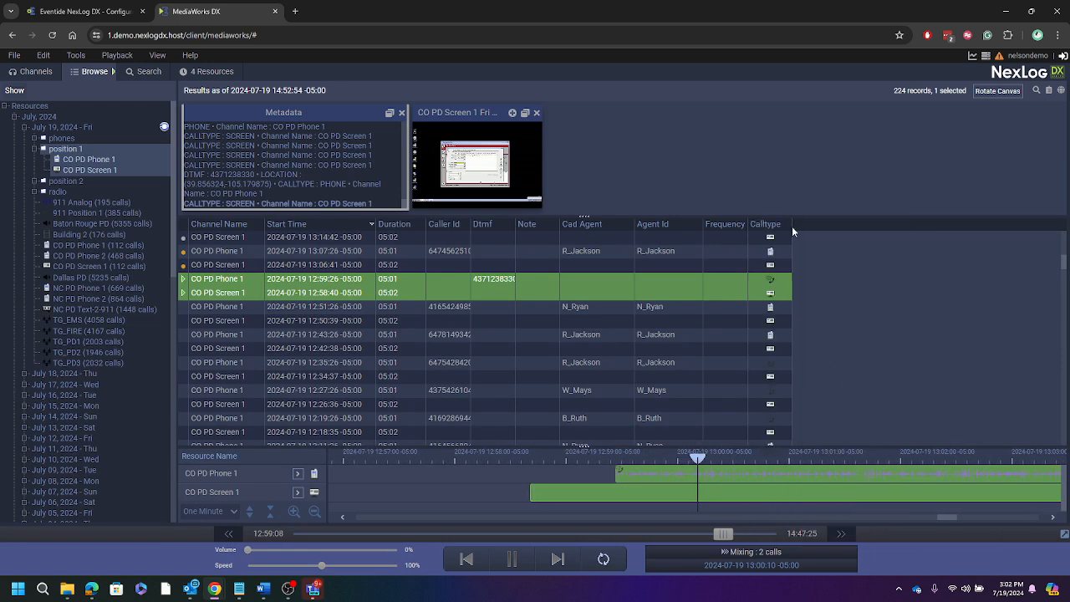
Step: View the Default Zoom choices in the Timeline Defaults and close them without saving
{"action": "left_click", "coordinate": [157, 55]}
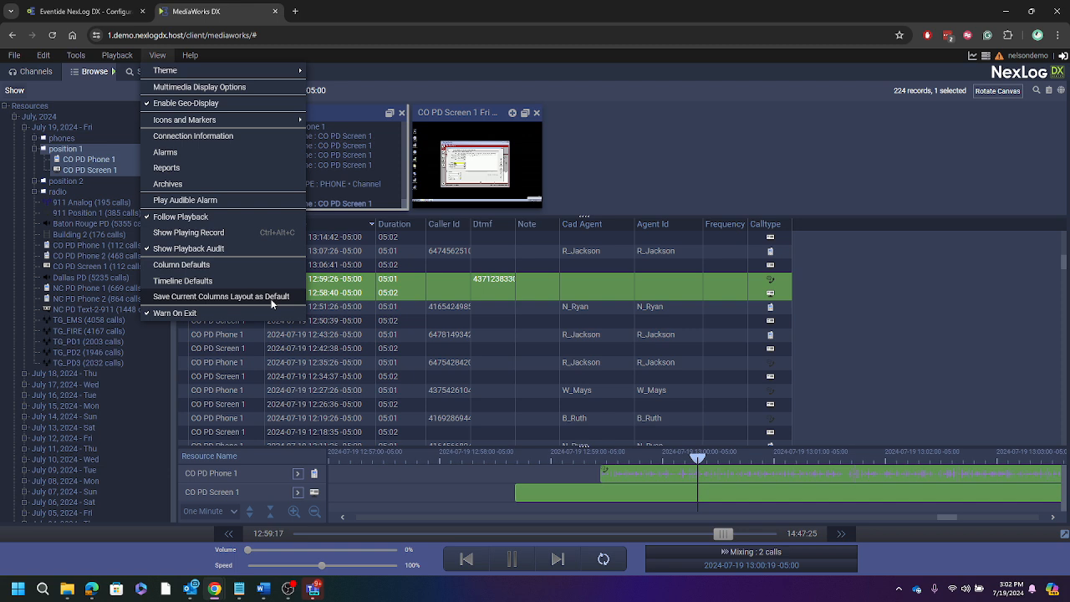
{"action": "left_click", "coordinate": [222, 282]}
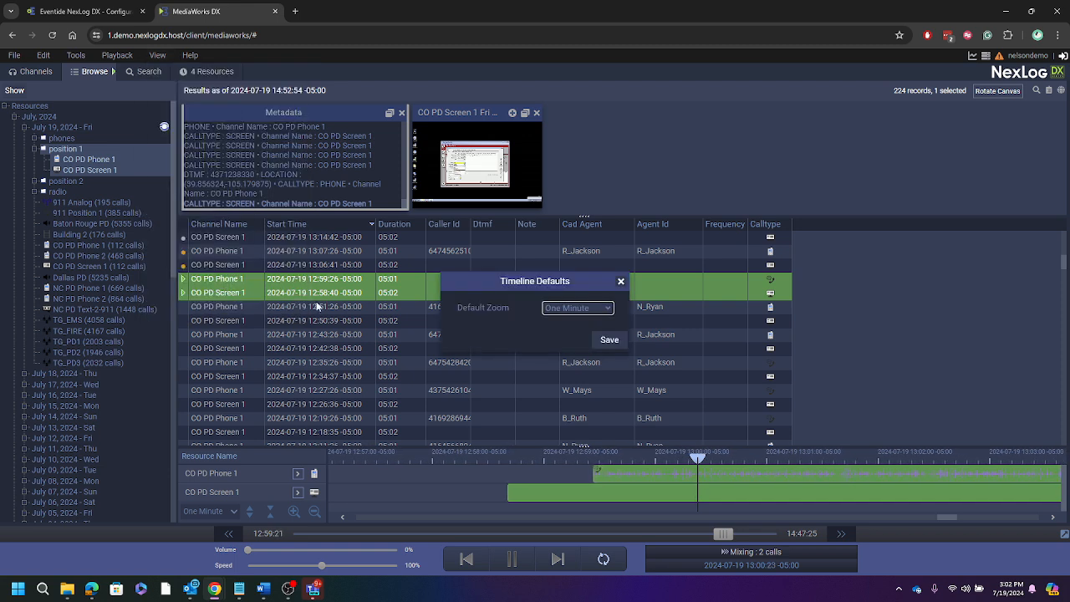
{"action": "left_click", "coordinate": [597, 309]}
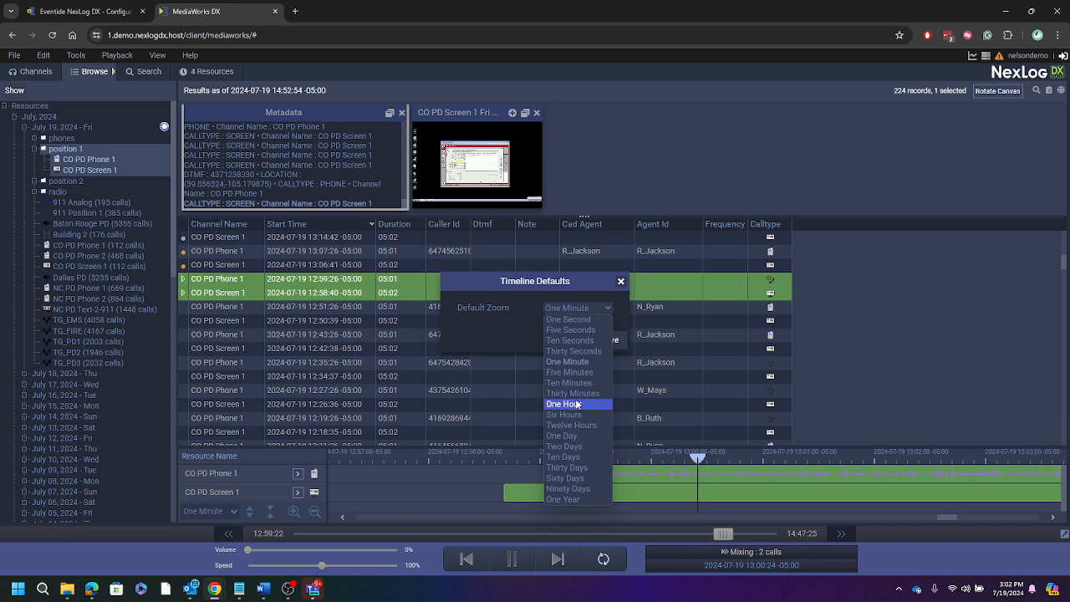
{"action": "left_click", "coordinate": [621, 282]}
{"action": "left_click", "coordinate": [621, 283]}
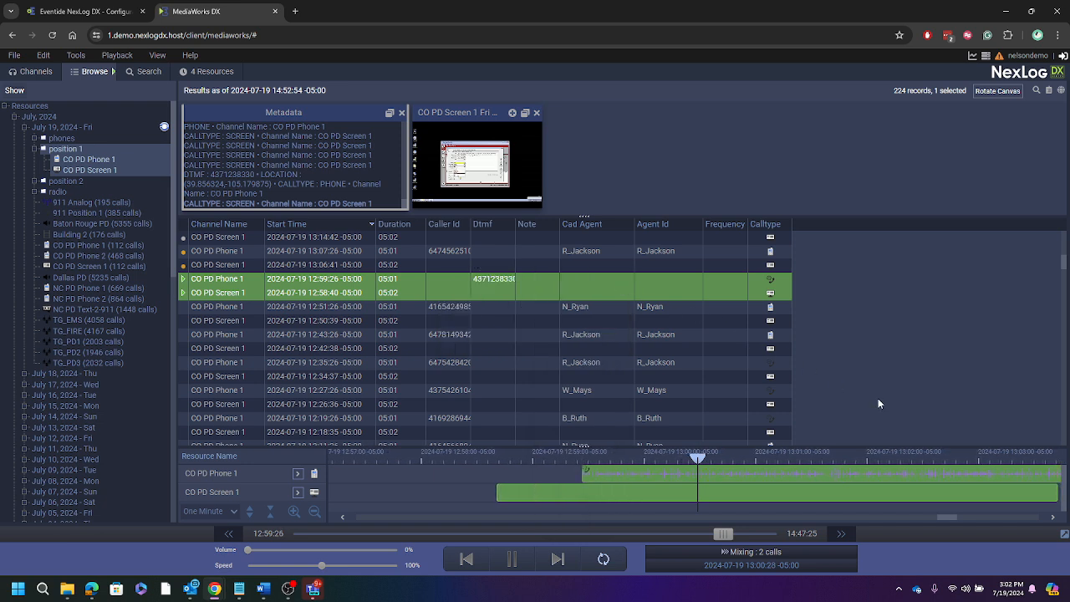
Step: Switch the timeline zoom to One Day, return it to One Minute, and zoom out one level to Five Minutes
{"action": "left_click", "coordinate": [206, 511]}
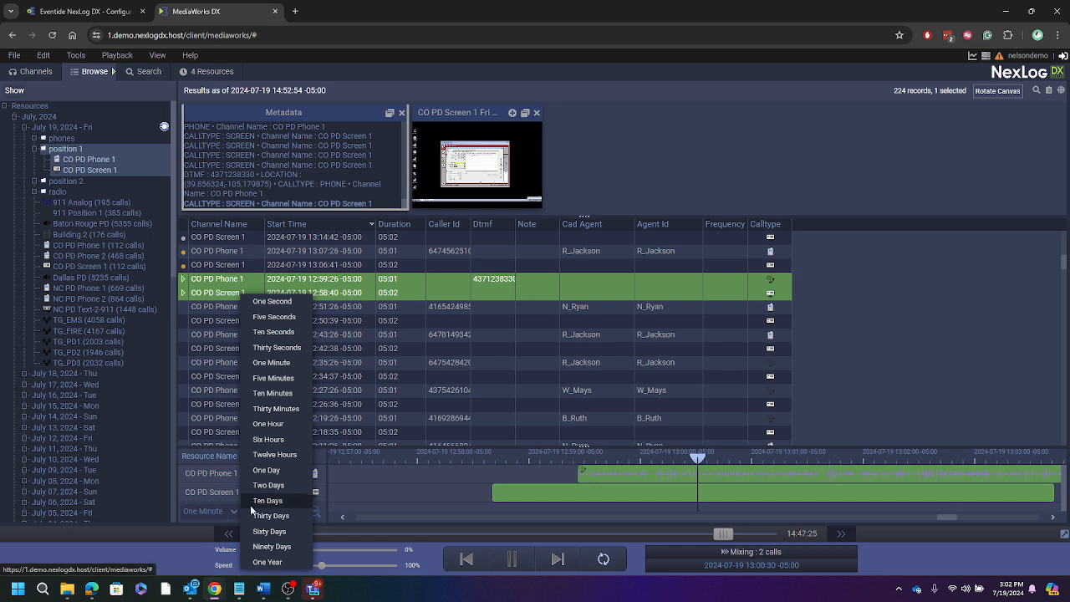
{"action": "left_click", "coordinate": [280, 473]}
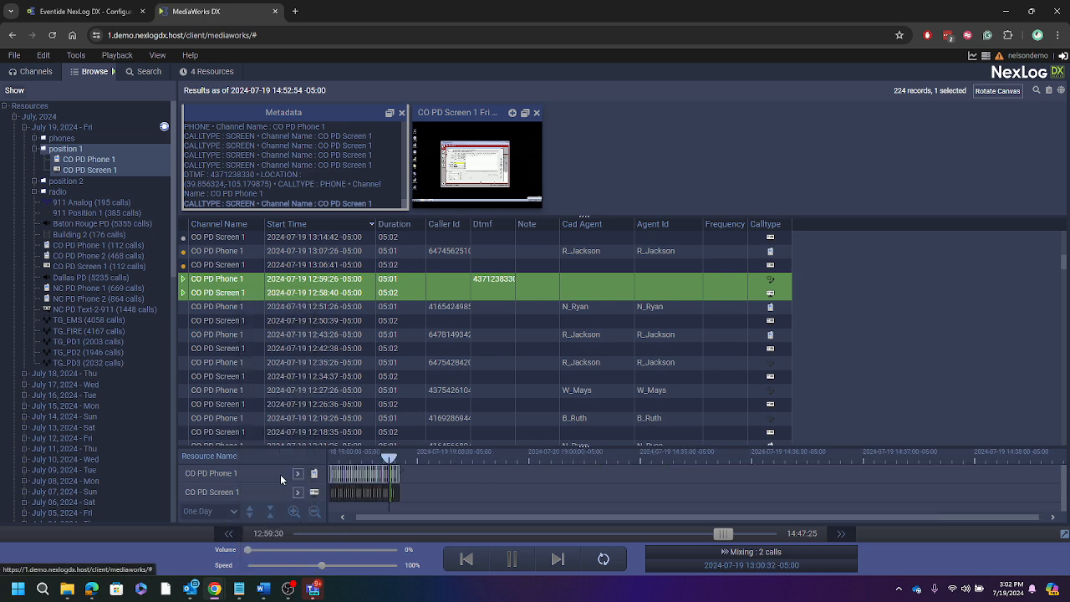
{"action": "left_click", "coordinate": [227, 508]}
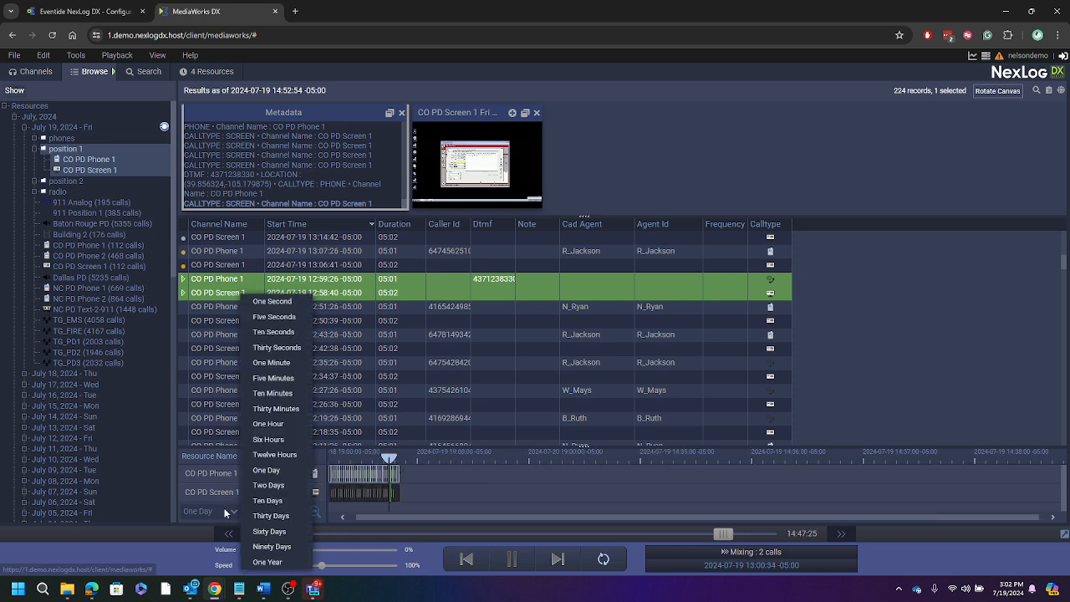
{"action": "left_click", "coordinate": [274, 362]}
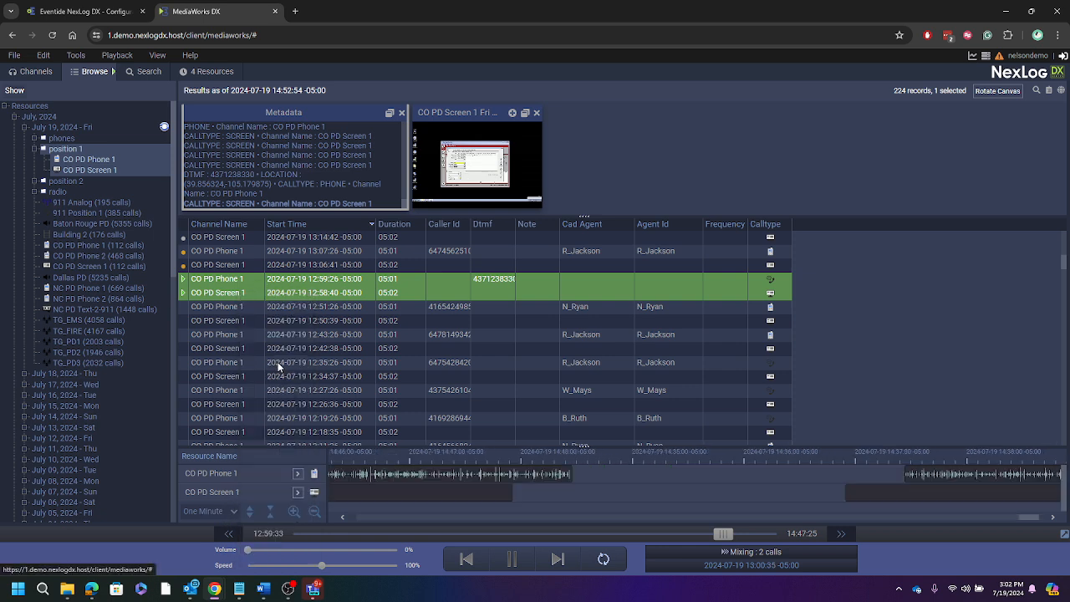
{"action": "left_click", "coordinate": [314, 511]}
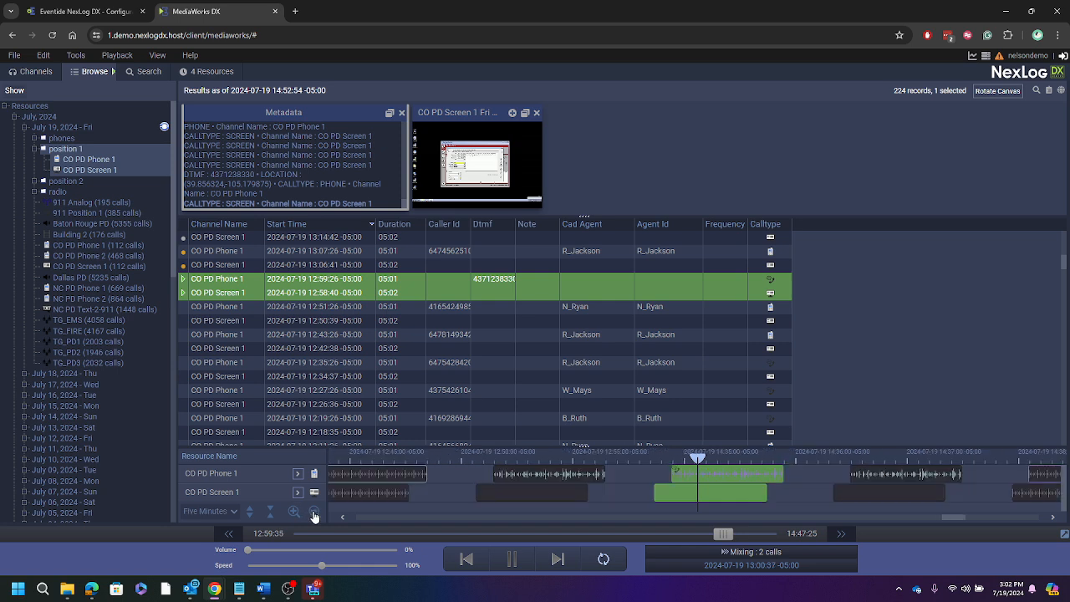
Step: Turn the Warn On Exit option off and back on
{"action": "left_click", "coordinate": [156, 56]}
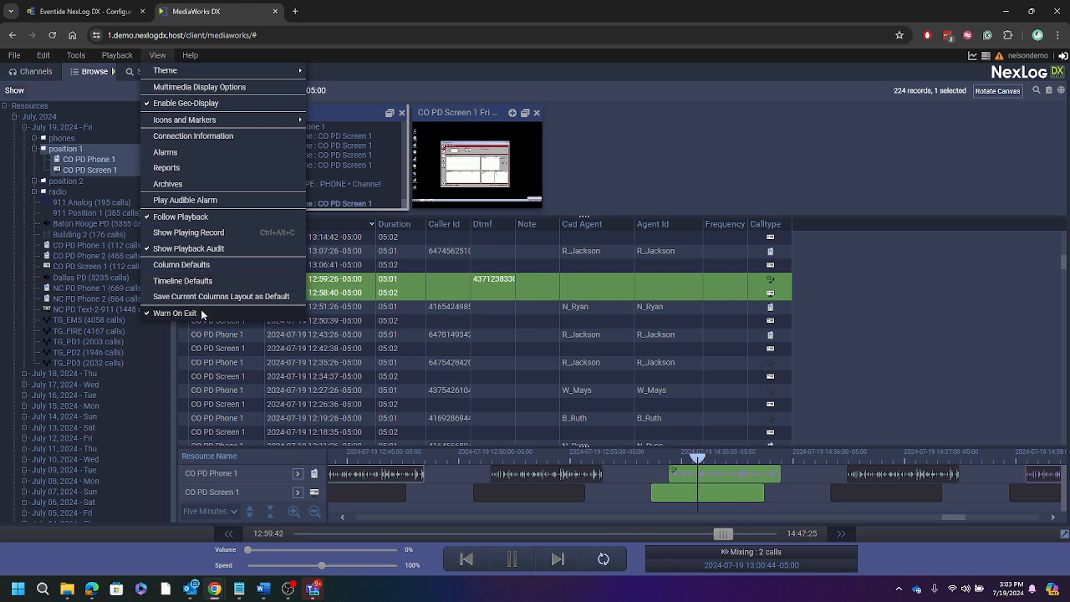
{"action": "left_click", "coordinate": [201, 313]}
{"action": "left_click", "coordinate": [157, 55]}
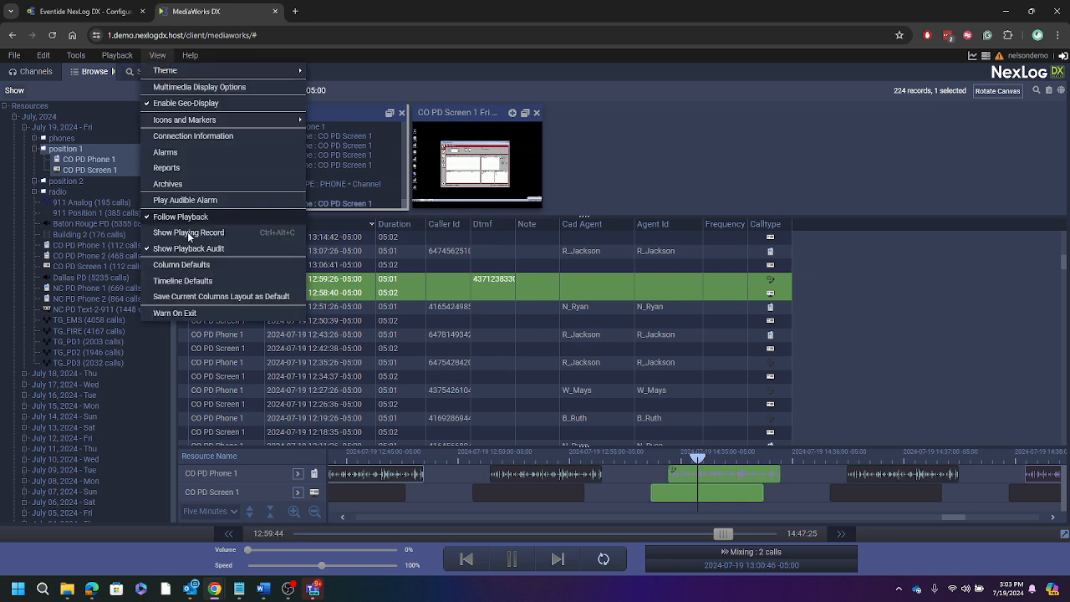
{"action": "left_click", "coordinate": [184, 315]}
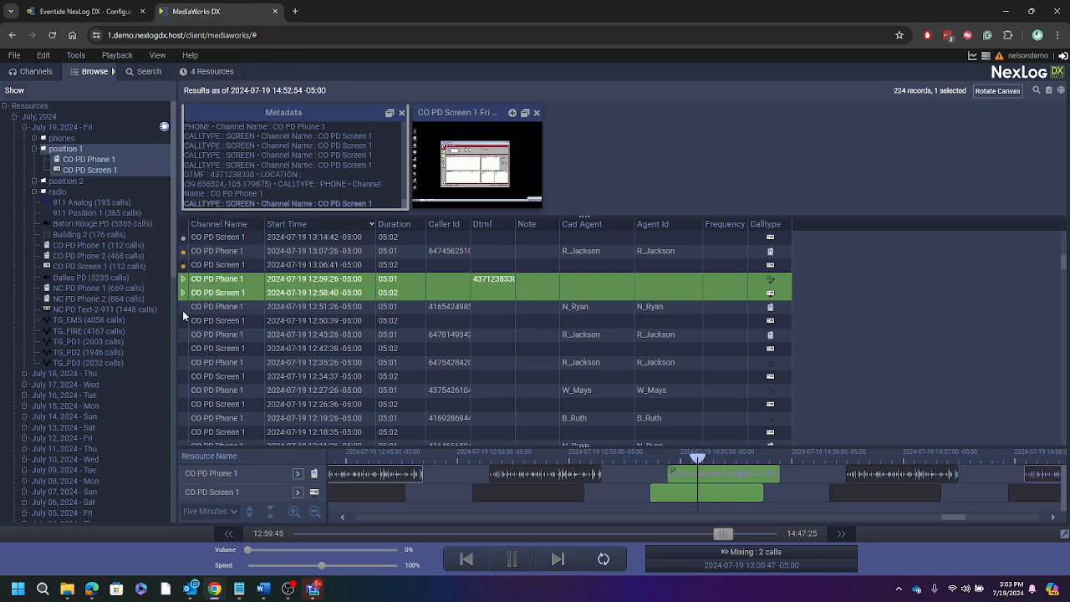
Step: Test the exit warning by closing the MediaWorks DX browser tab, cancel leaving the site, and turn off Warn On Exit
{"action": "left_click", "coordinate": [277, 11]}
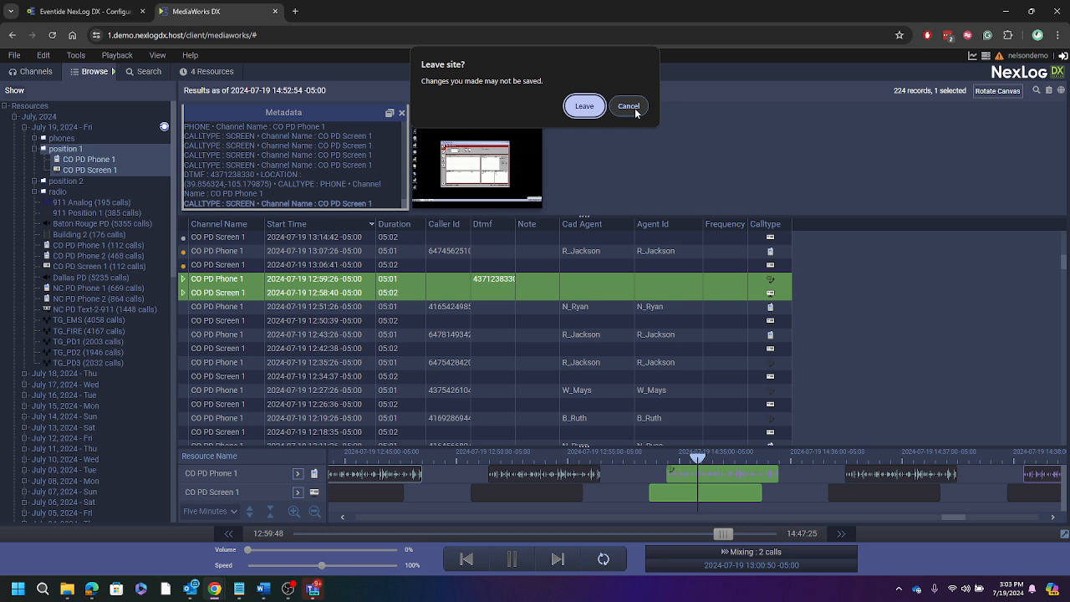
{"action": "left_click", "coordinate": [629, 106]}
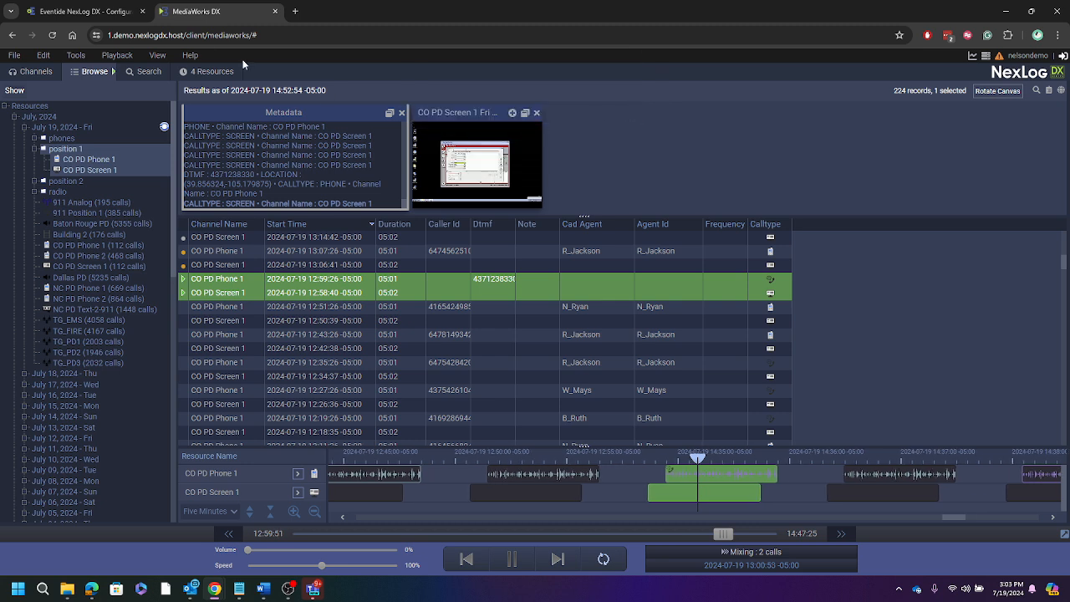
{"action": "left_click", "coordinate": [155, 55]}
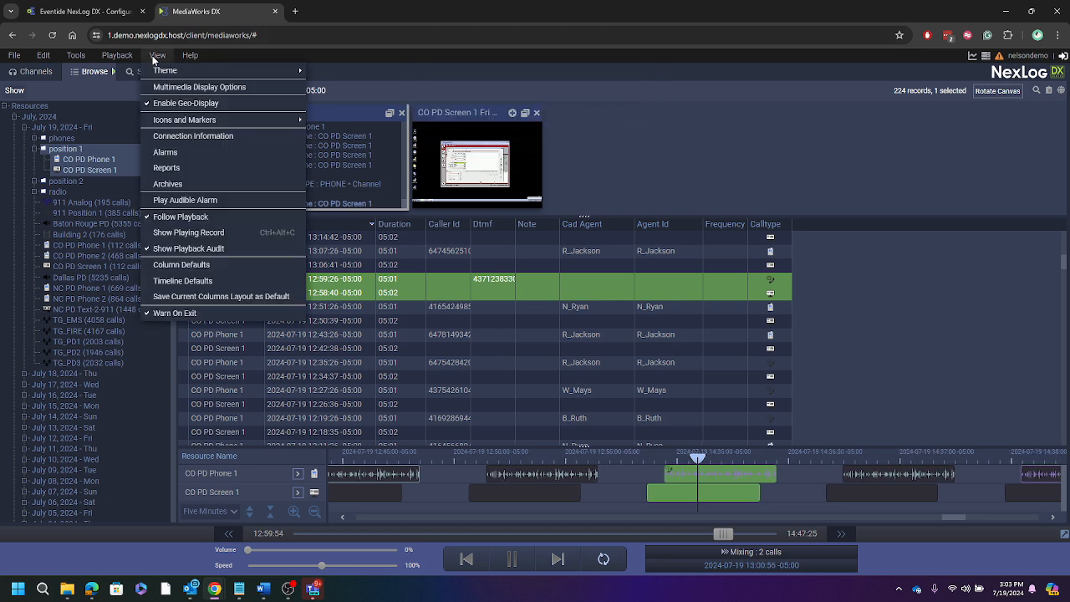
{"action": "left_click", "coordinate": [174, 314]}
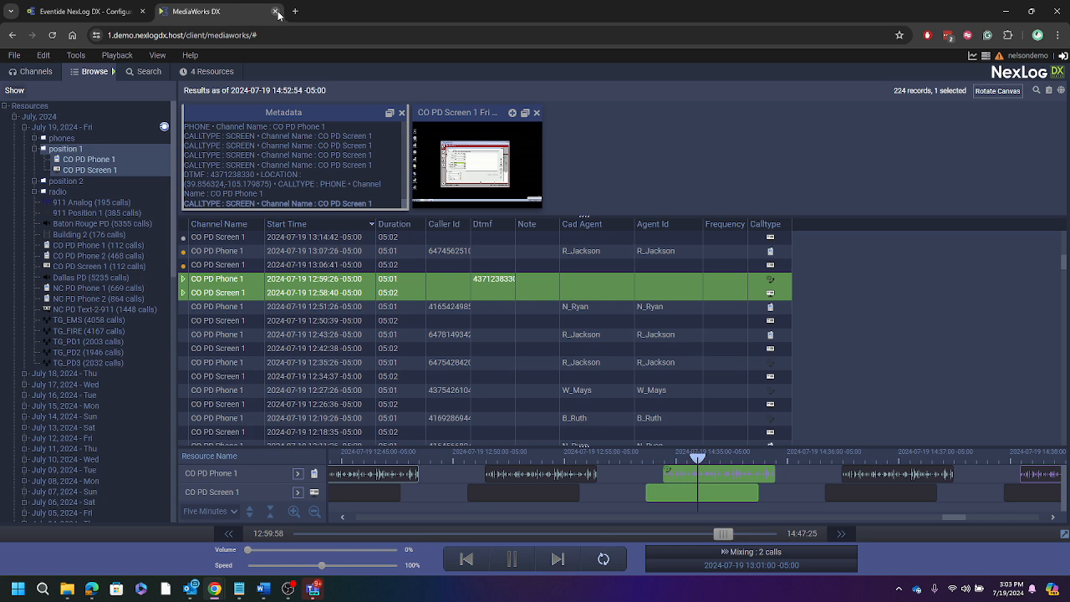